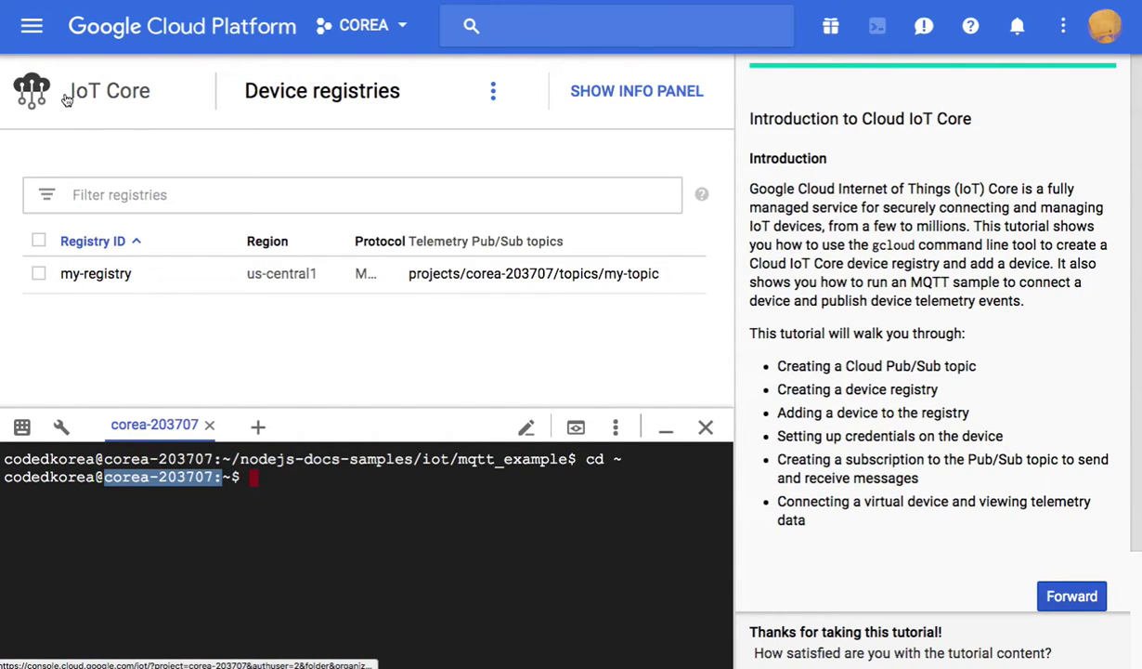
Switch to the Openhash Core Modules spreadsheet and go to the start of its core_modules sheet.
left_click(665, 99)
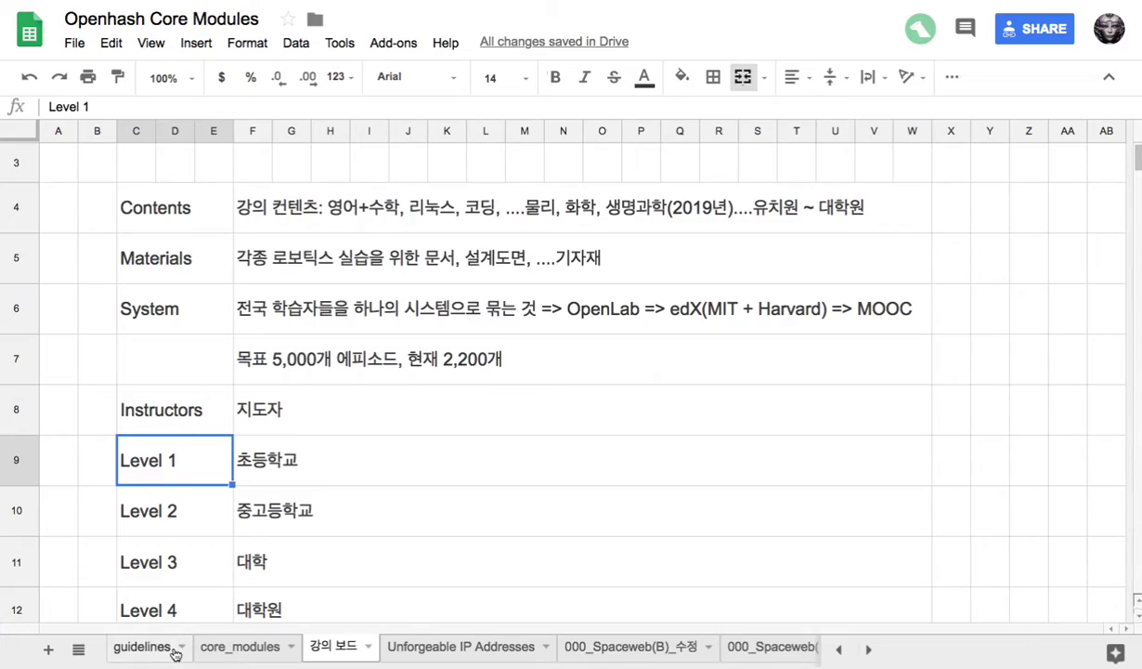
left_click(232, 647)
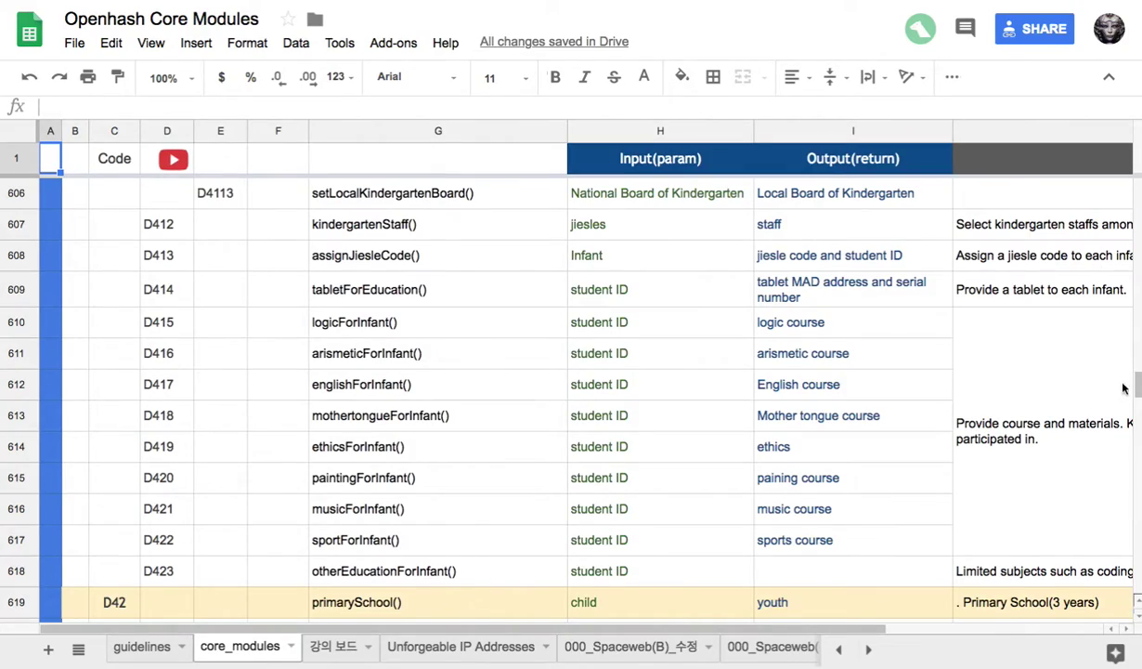
left_click_drag(1138, 383, 1137, 167)
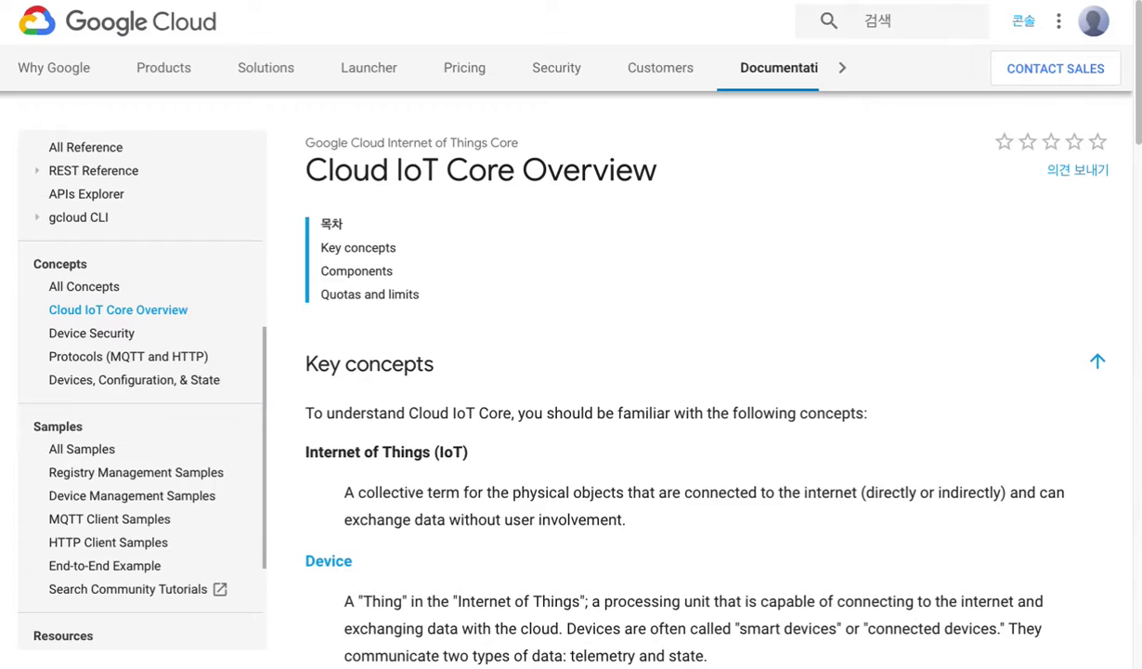
Read the Key concepts section of the Cloud IoT Core Overview page, starting with Internet of Things (IoT).
mouse_move(1138, 137)
left_mouse_down()
mouse_move(1138, 158)
mouse_move(1138, 145)
left_mouse_up()
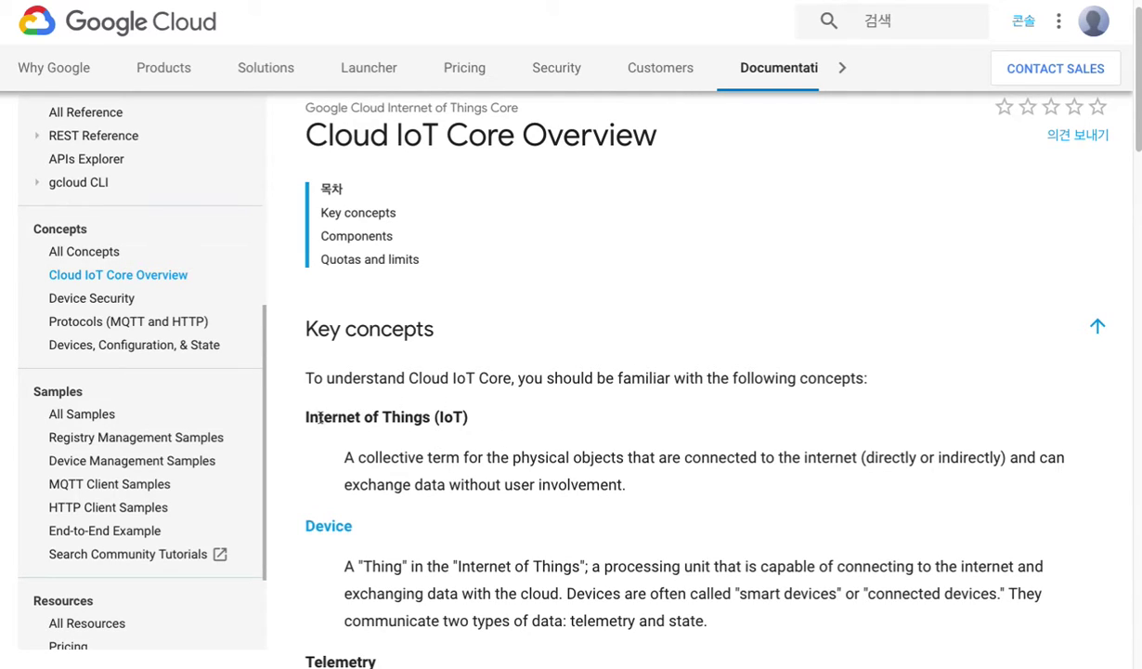
left_click_drag(319, 419, 446, 421)
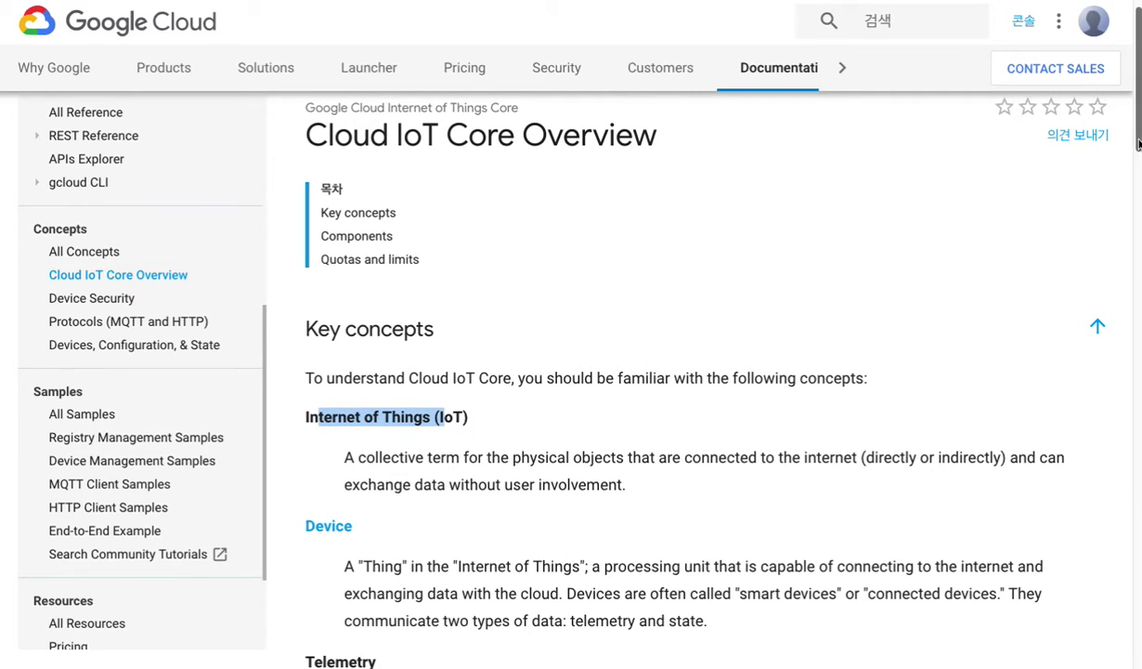
scroll(1139, 188, "down", 2)
left_click_drag(1139, 187, 1138, 198)
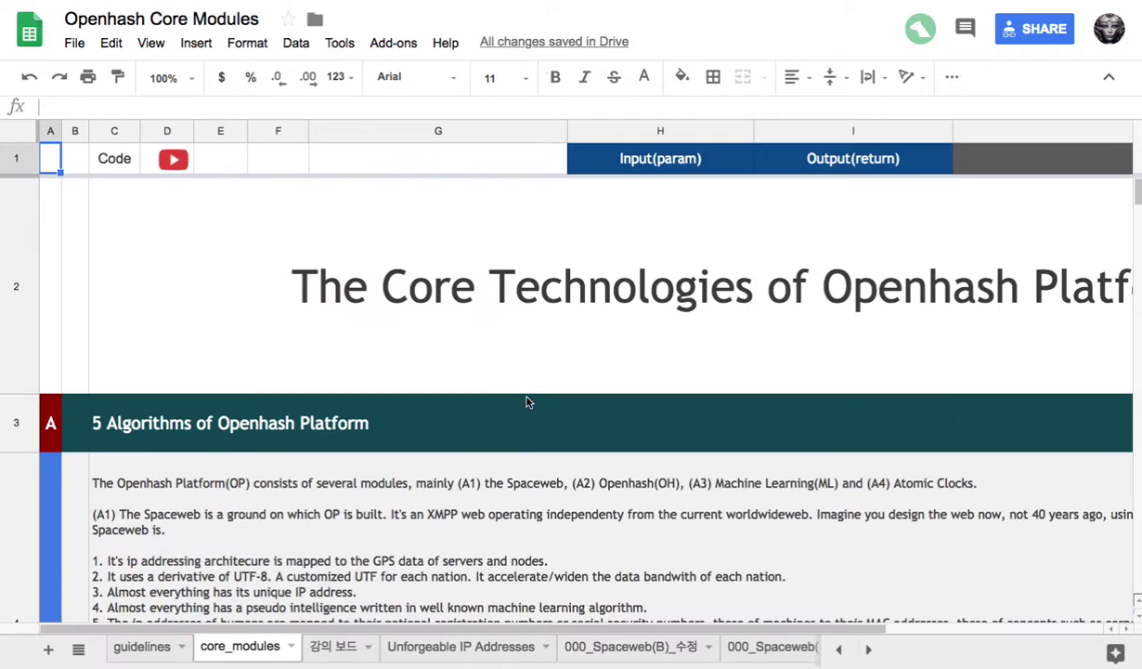
Clear the lecture notes in rows 4 through 12 of the 강의 보드 sheet.
left_click(333, 646)
left_click_drag(181, 200, 469, 608)
key("Delete")
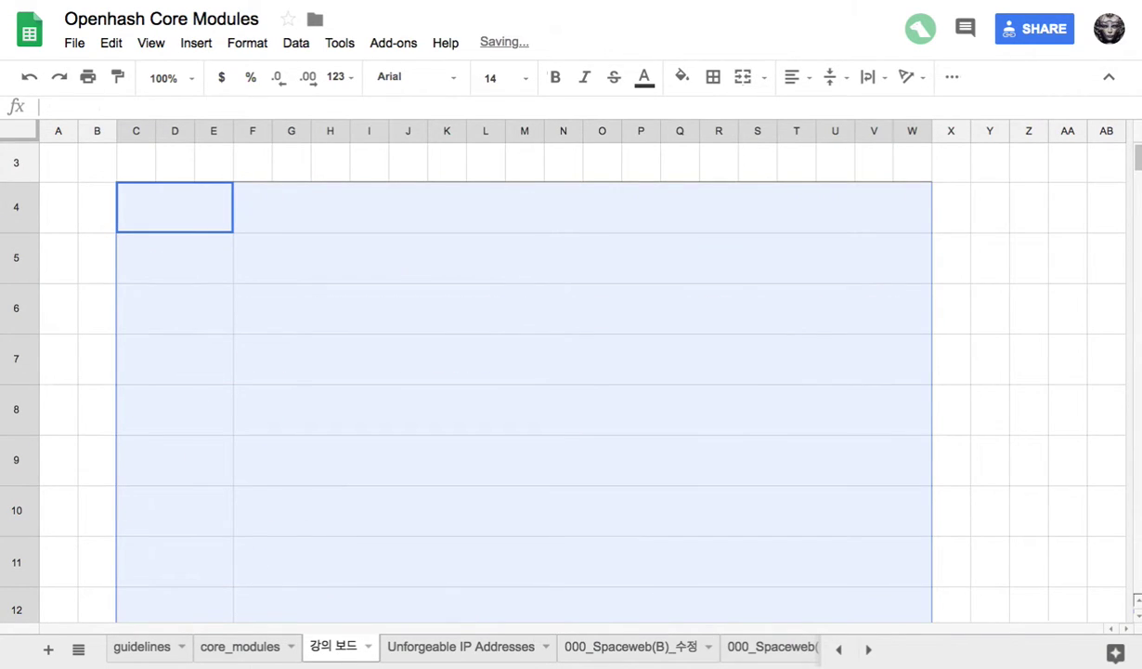
Enter the label "IoT" in cell C4 of the emptied board.
left_click(294, 230)
left_click(168, 228)
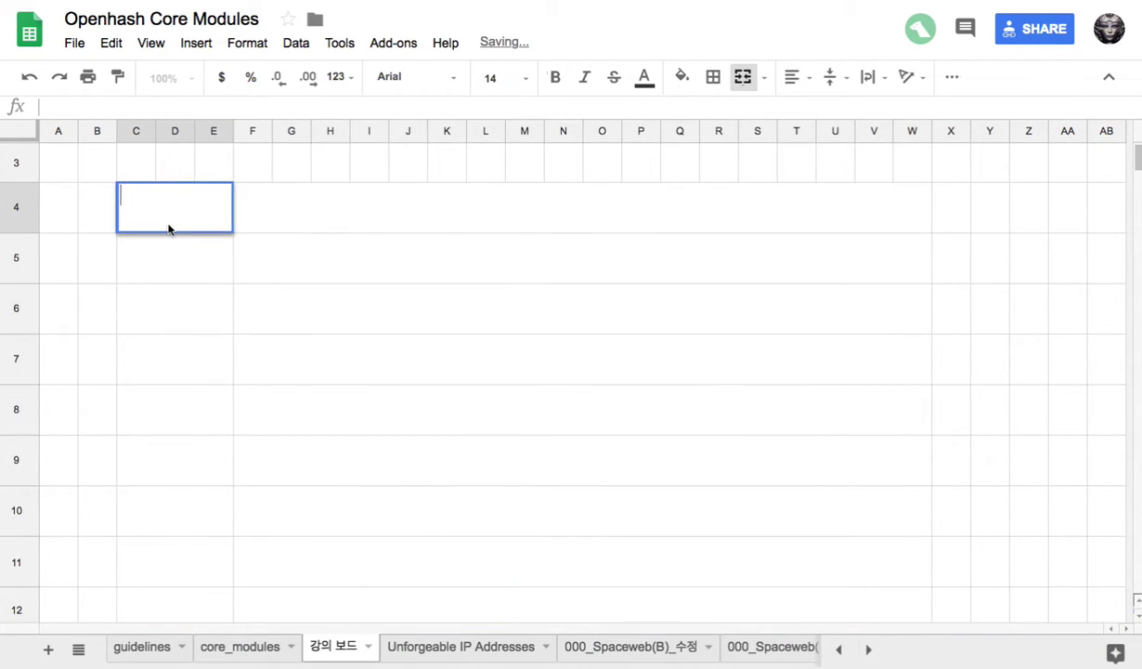
type("IoT")
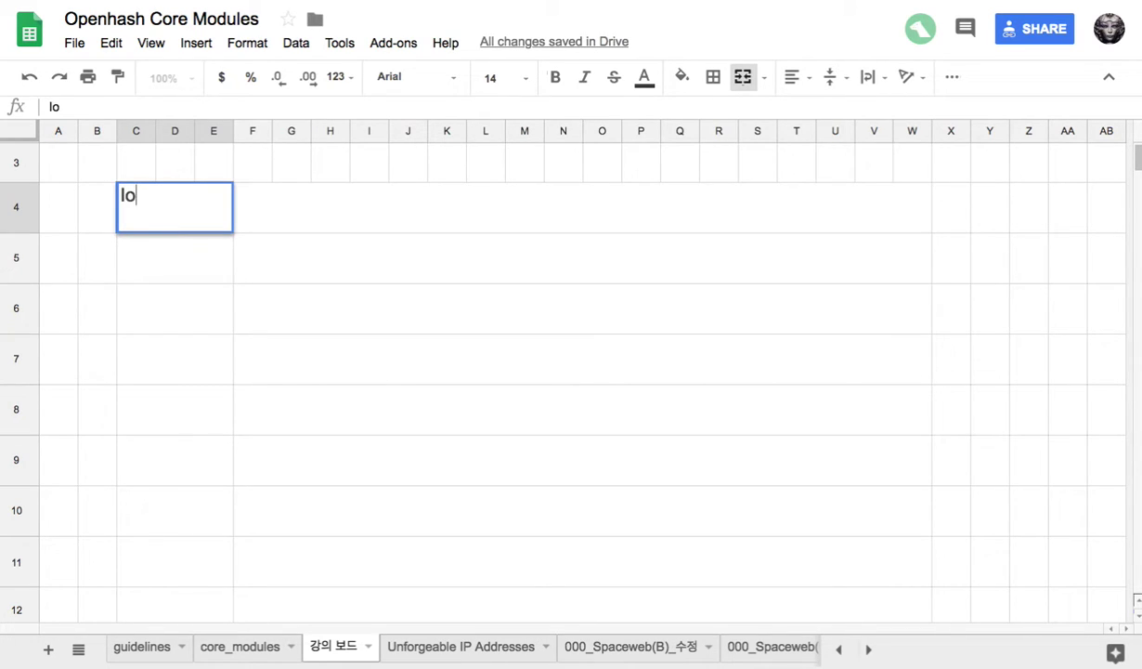
Write "thing = zsl(지슬)" in the wide row 4 cell beside the IoT label.
left_click(244, 215)
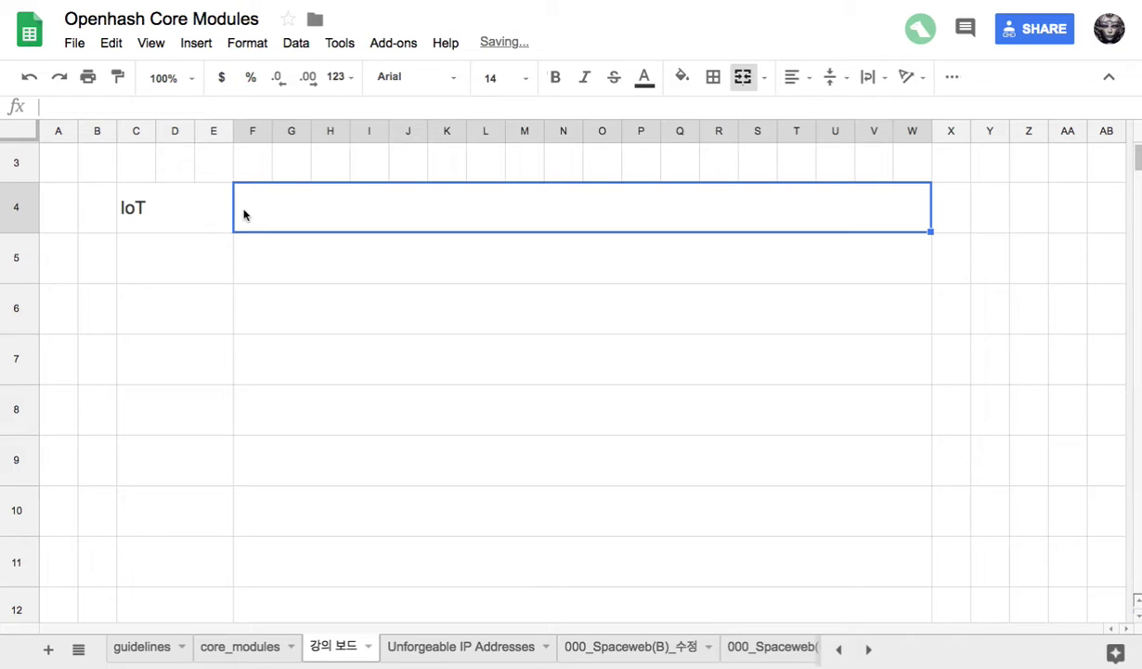
type("thing = jiesle")
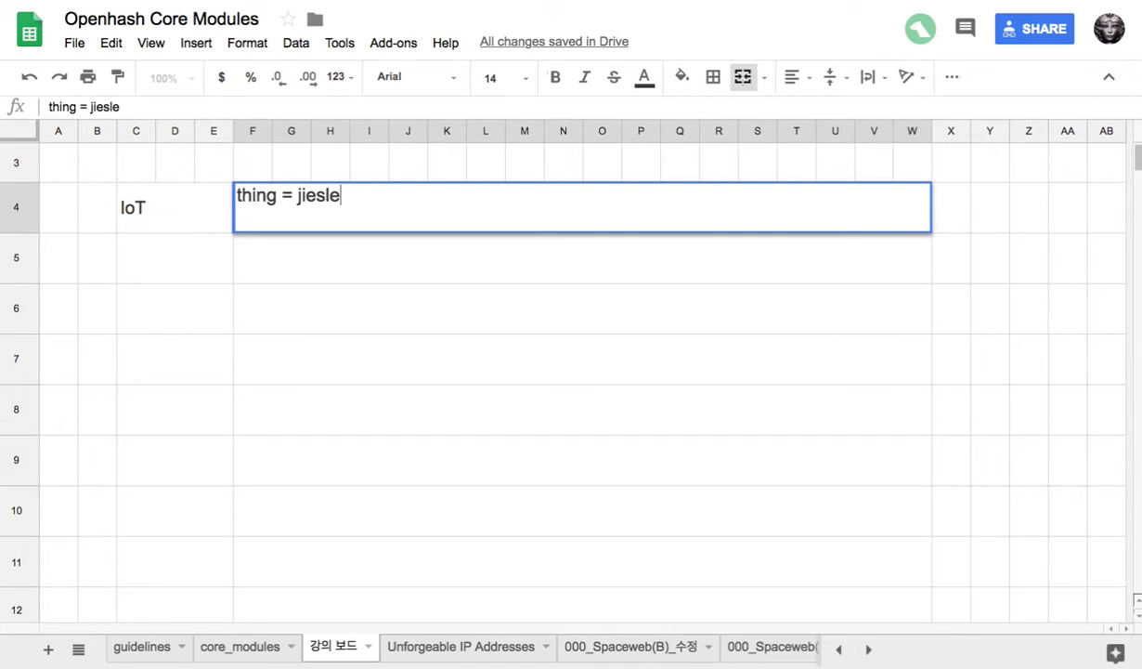
type(", jsl, zsl")
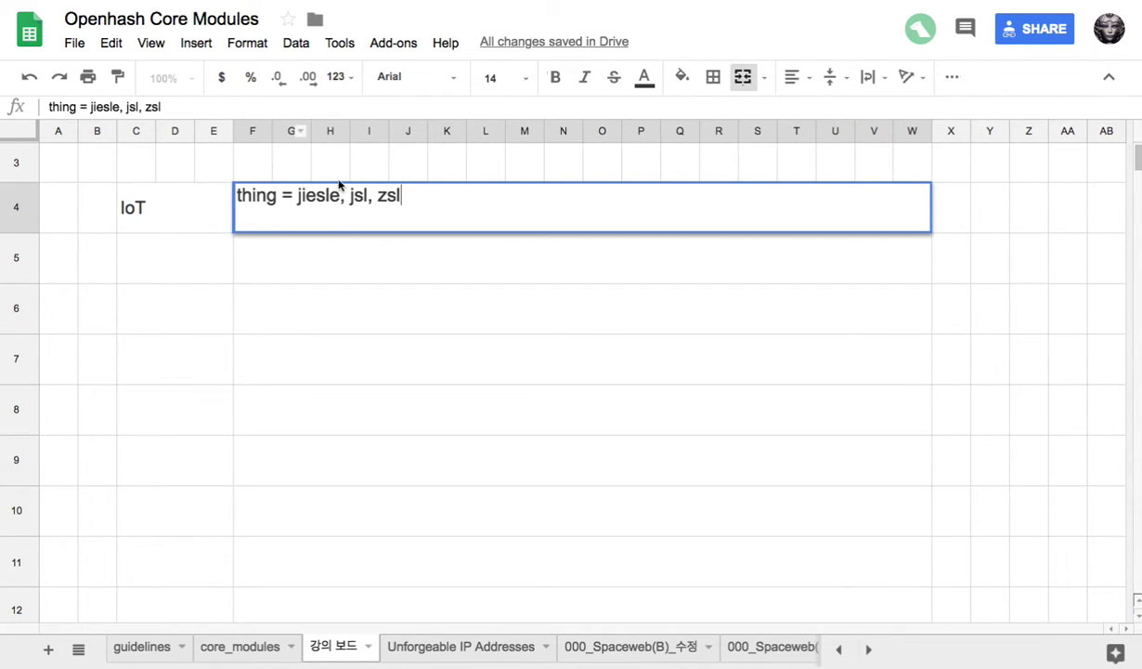
left_click_drag(297, 197, 377, 198)
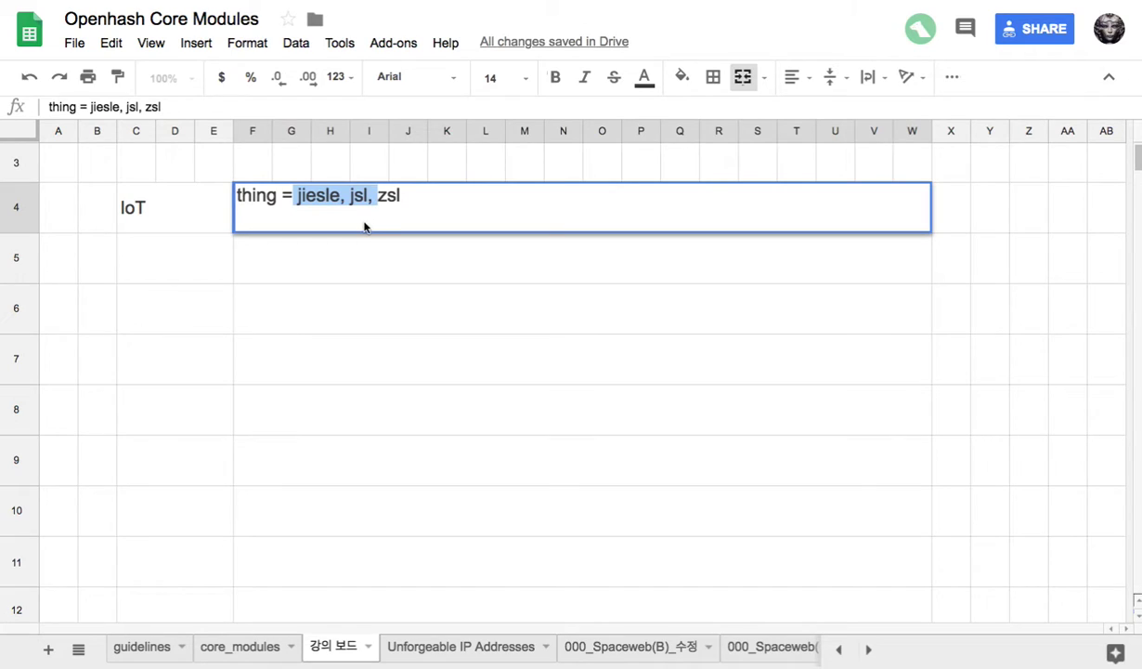
key("BackSpace")
type("zsl(지슬)")
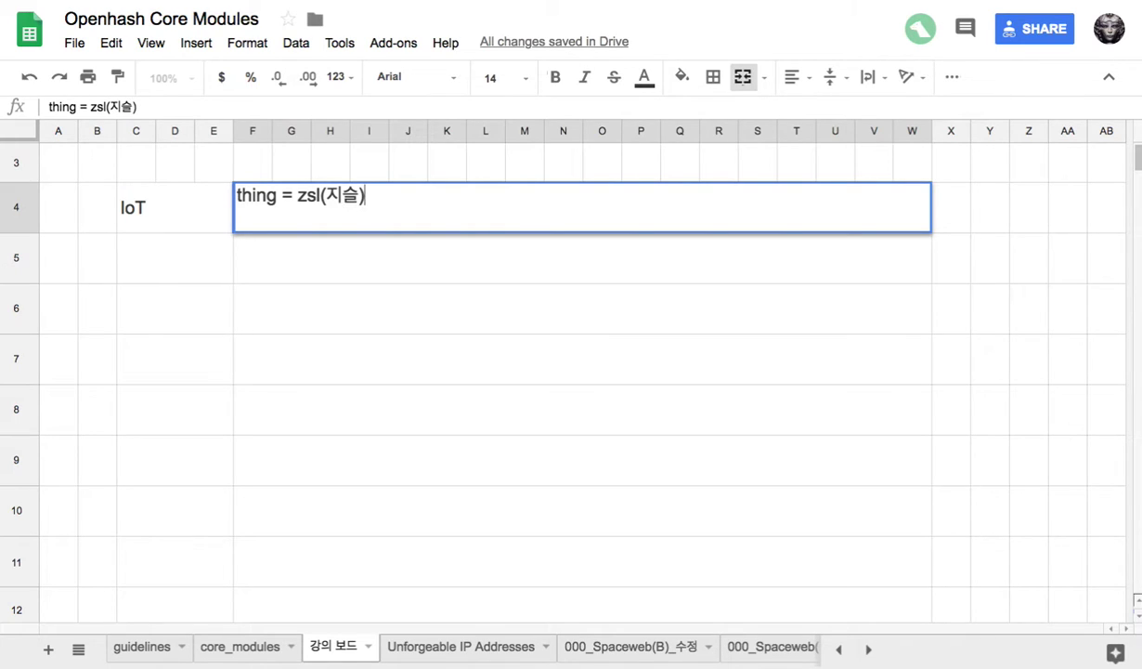
left_click_drag(295, 195, 320, 195)
key("End")
double_click(258, 197)
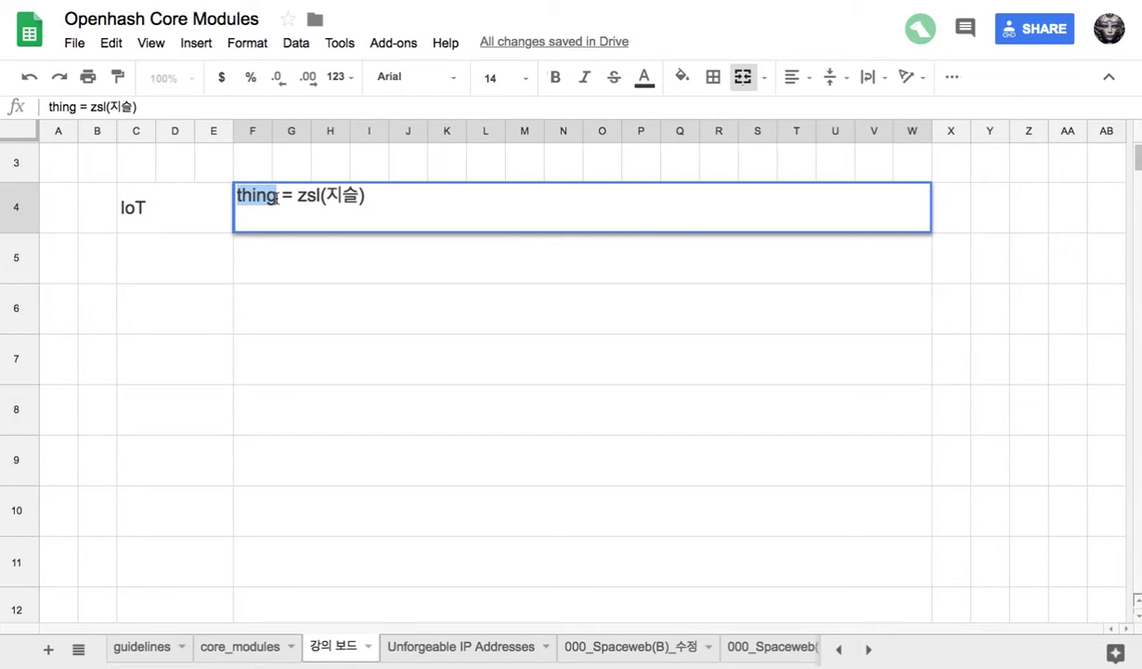
Extend the row 4 definition after zsl(지슬) with ", 사람, 자동차, 냉장고, 토지, 건물....".
left_click(379, 203)
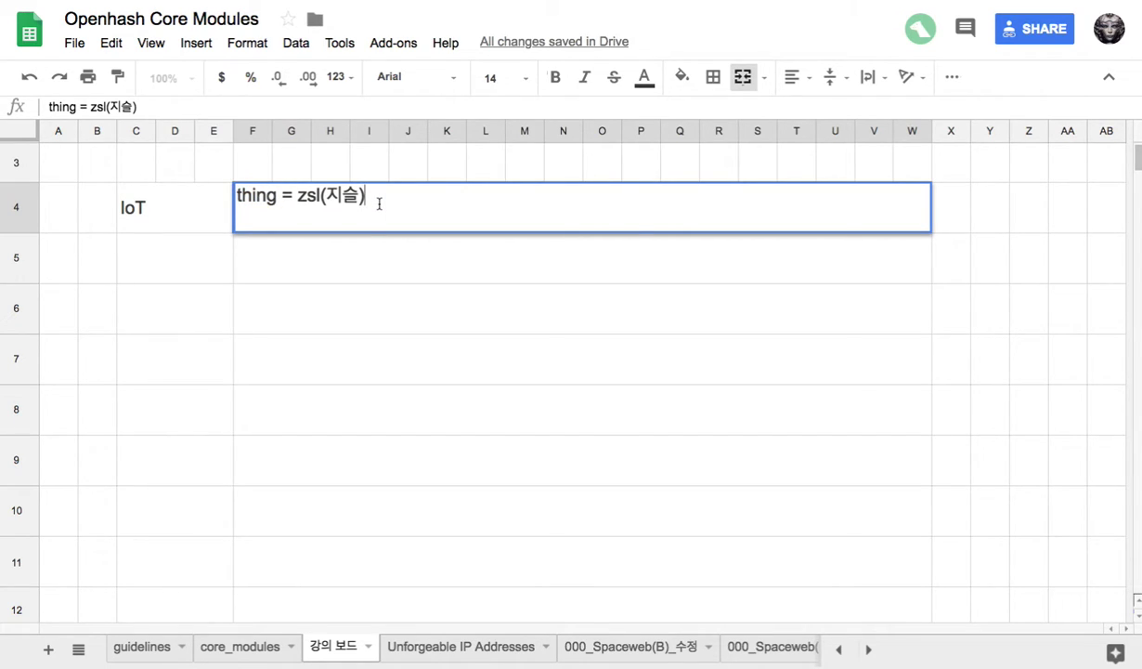
type(", 사람, 자동차, ")
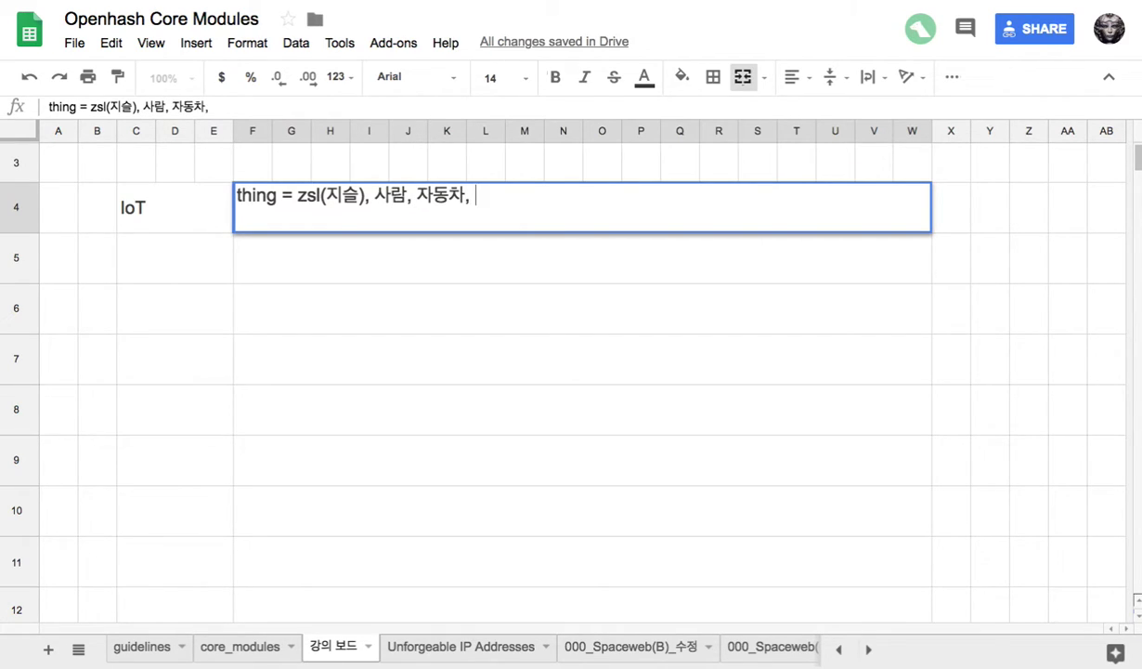
type("냉장고, 토지")
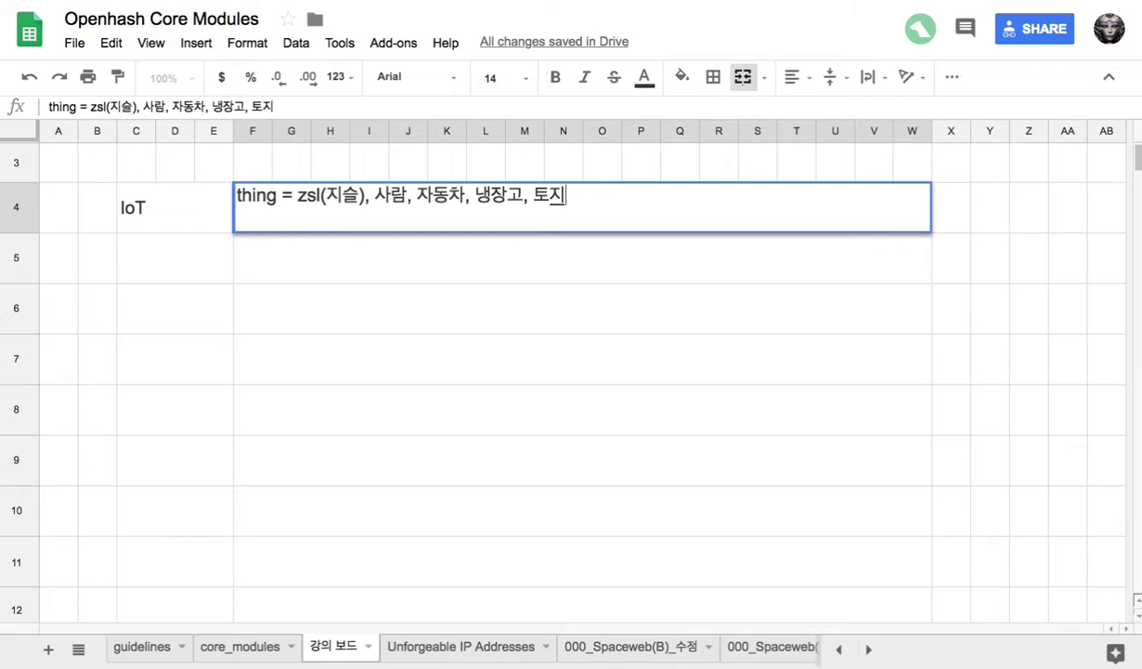
type(", 건루물....")
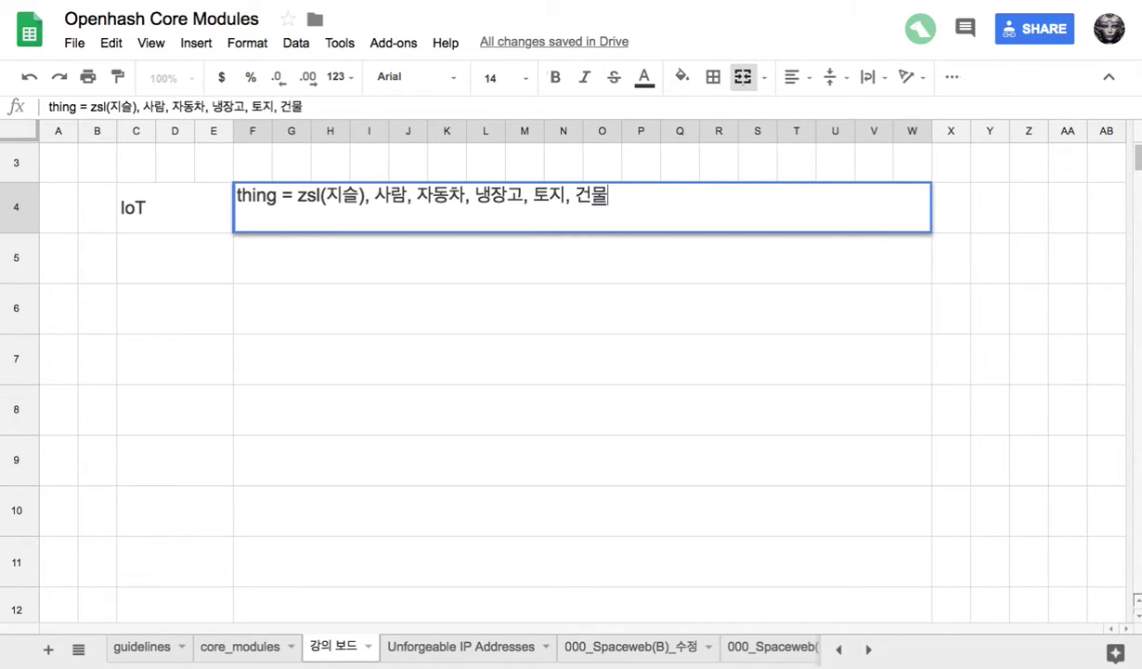
left_click(371, 252)
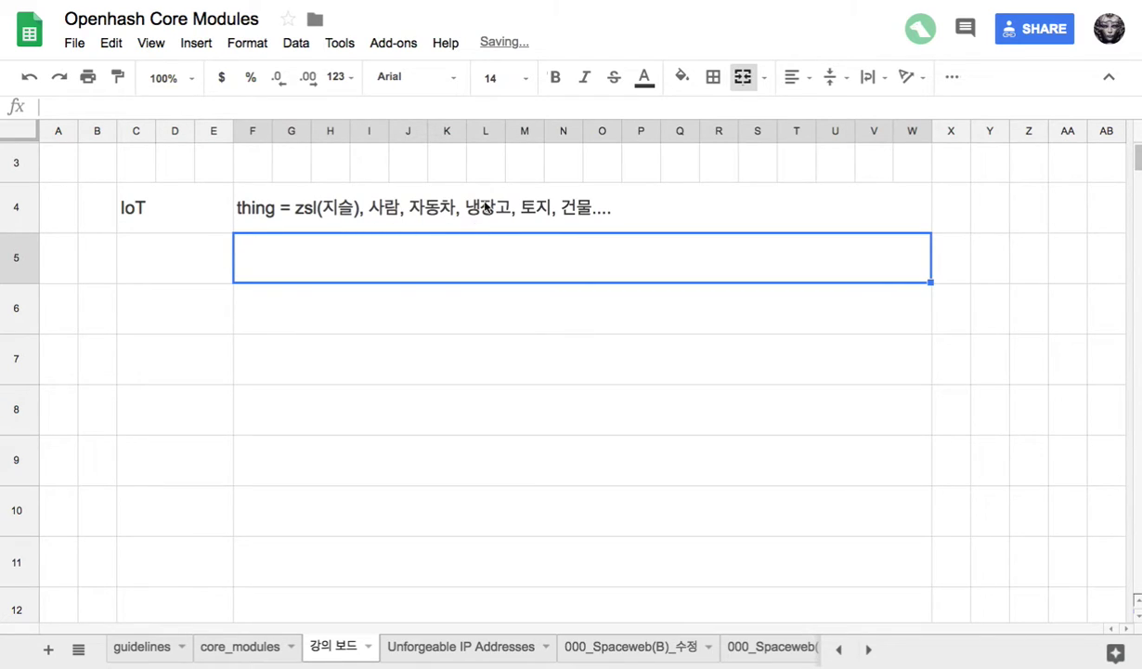
Append " = device" to the end of the thing definition in row 4.
key("ctrl+Tab")
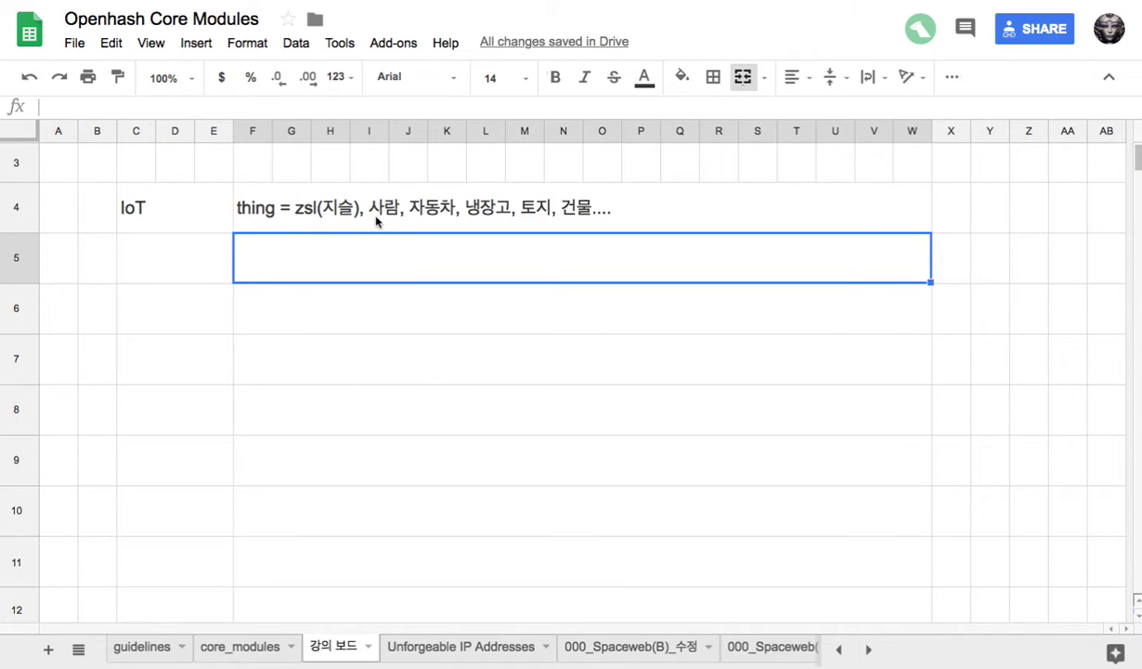
double_click(644, 219)
type("= ")
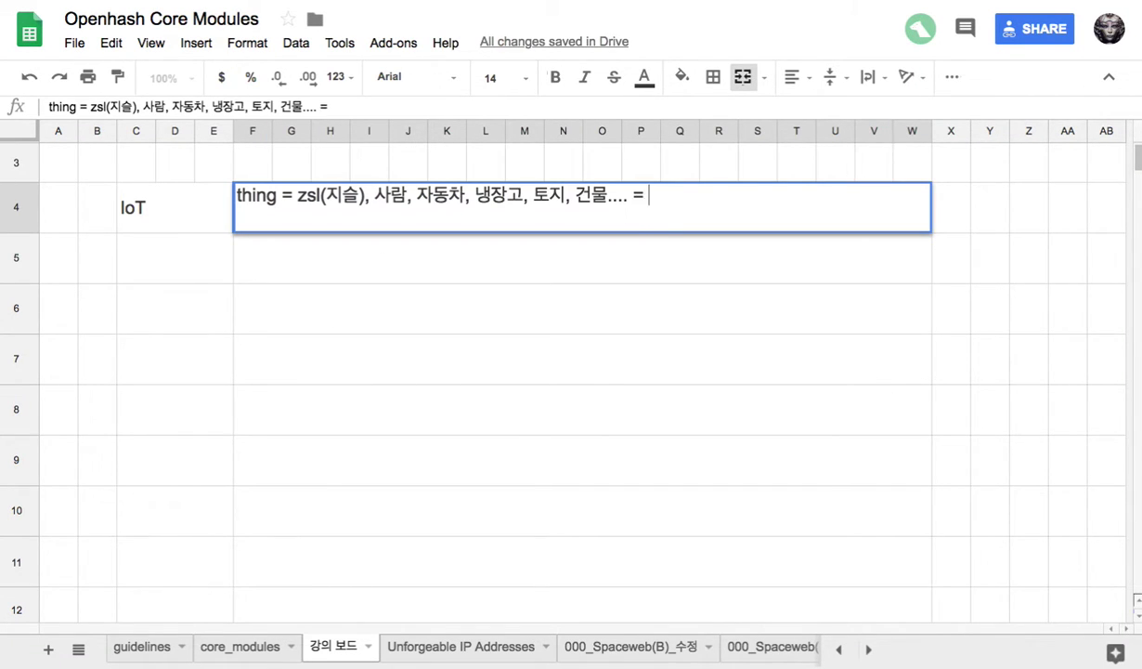
type("device")
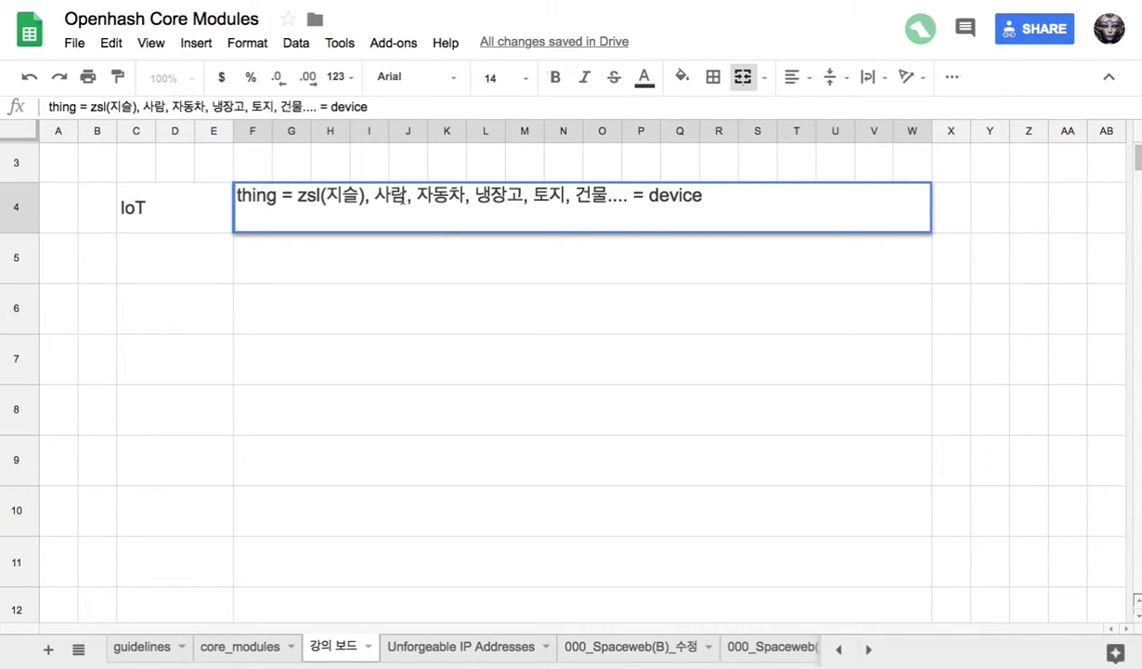
Insert "(smartphone, tablet, pc...)" after 사람 in the row 4 definition and collapse the spreadsheet header.
left_click(402, 197)
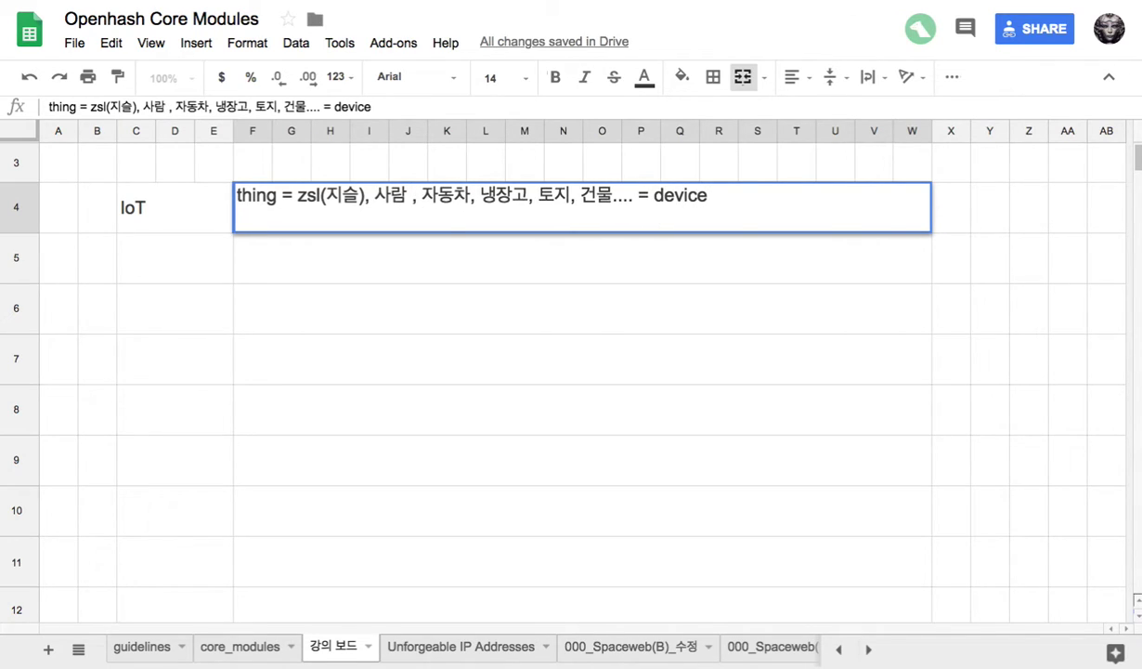
key("BackSpace")
type("(smartphone, ")
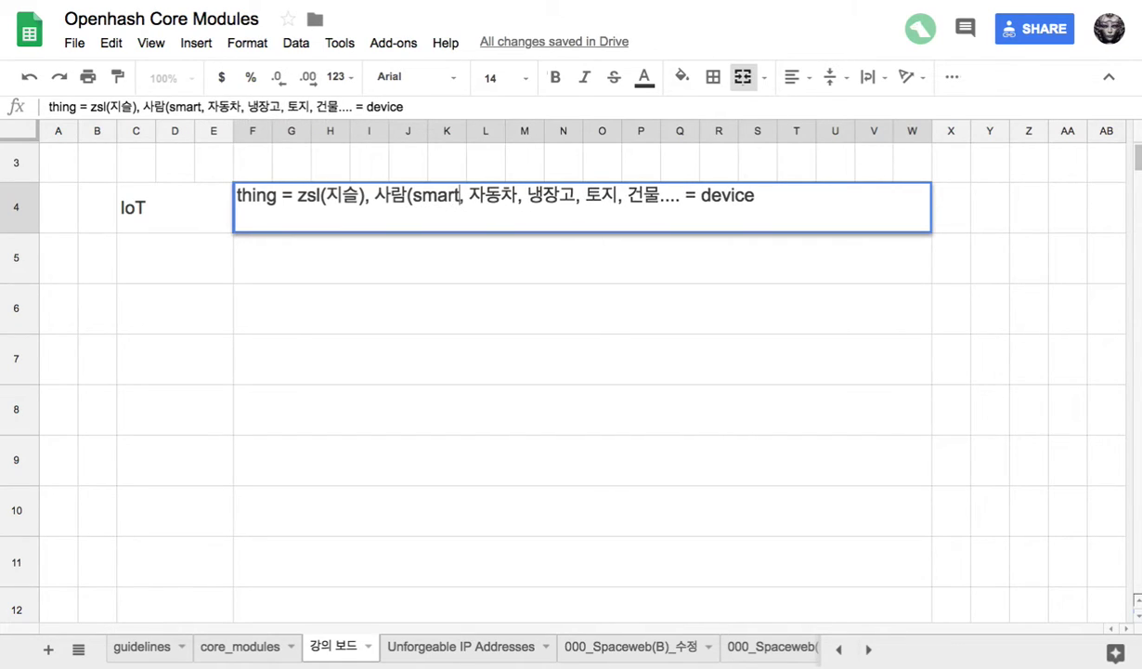
type("tablet, pc")
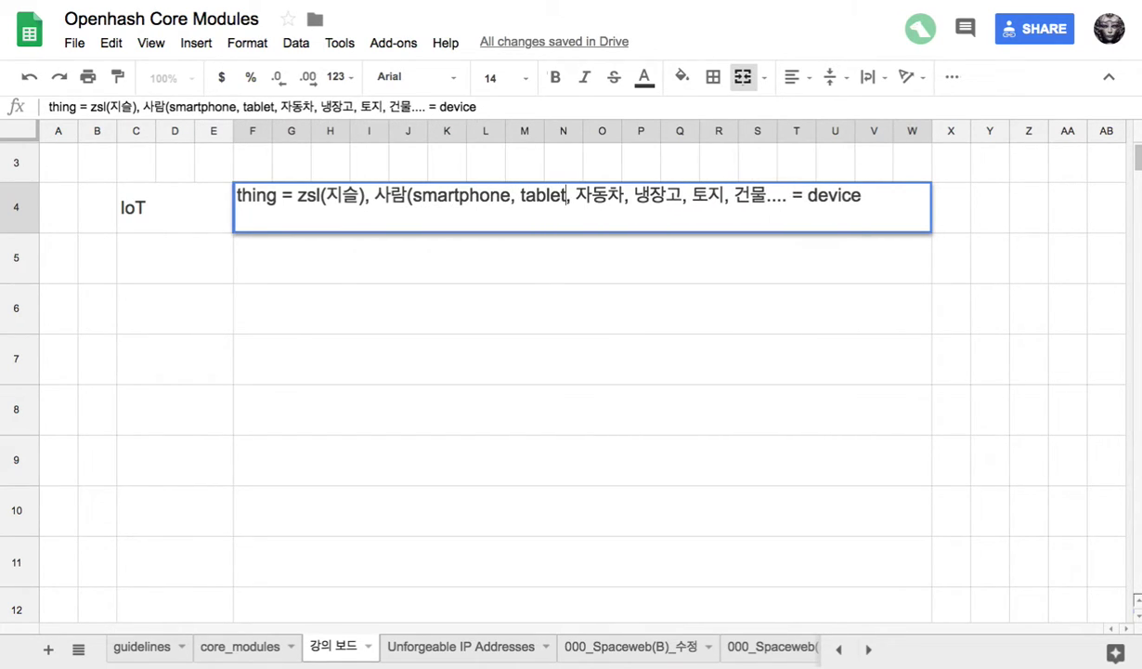
type("...),")
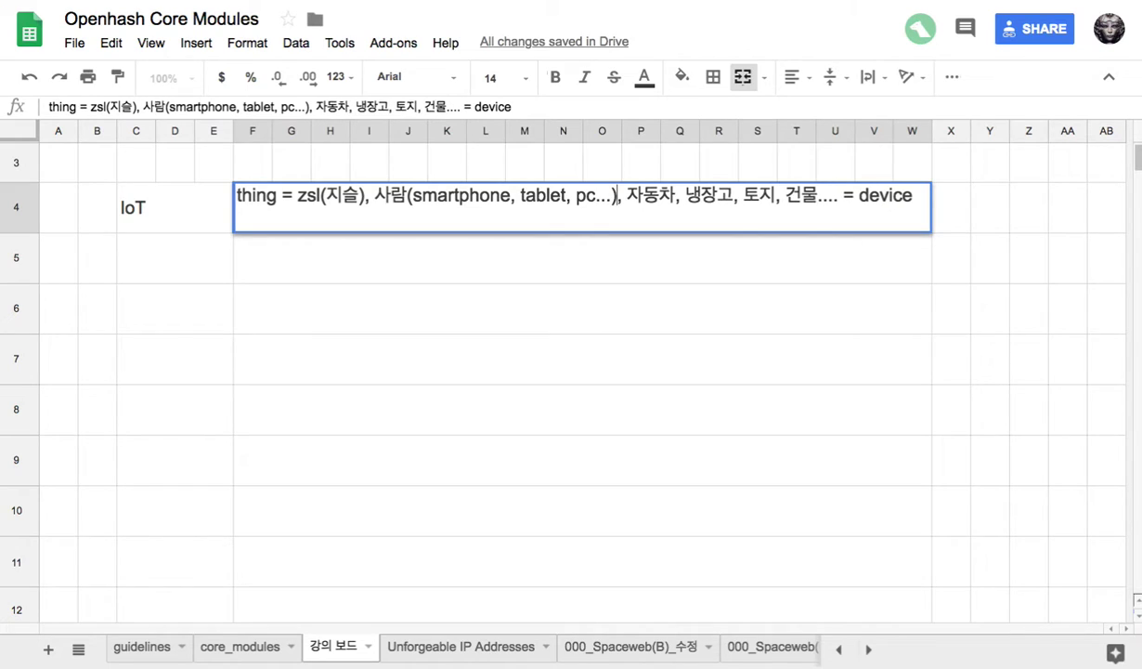
key("Return")
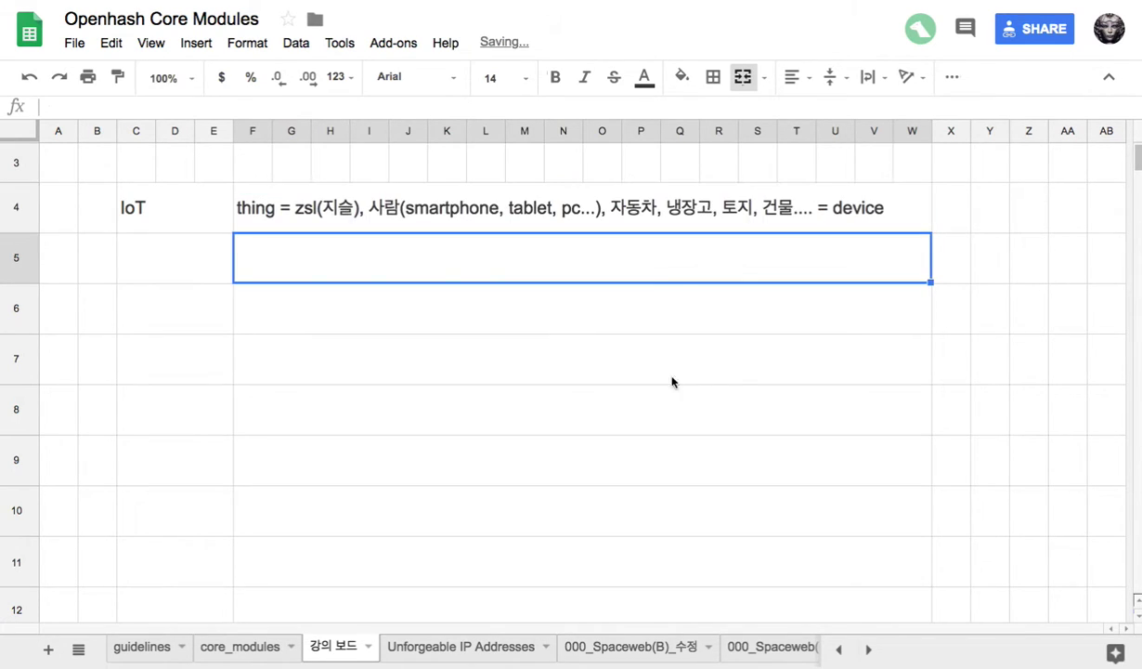
left_click(1109, 82)
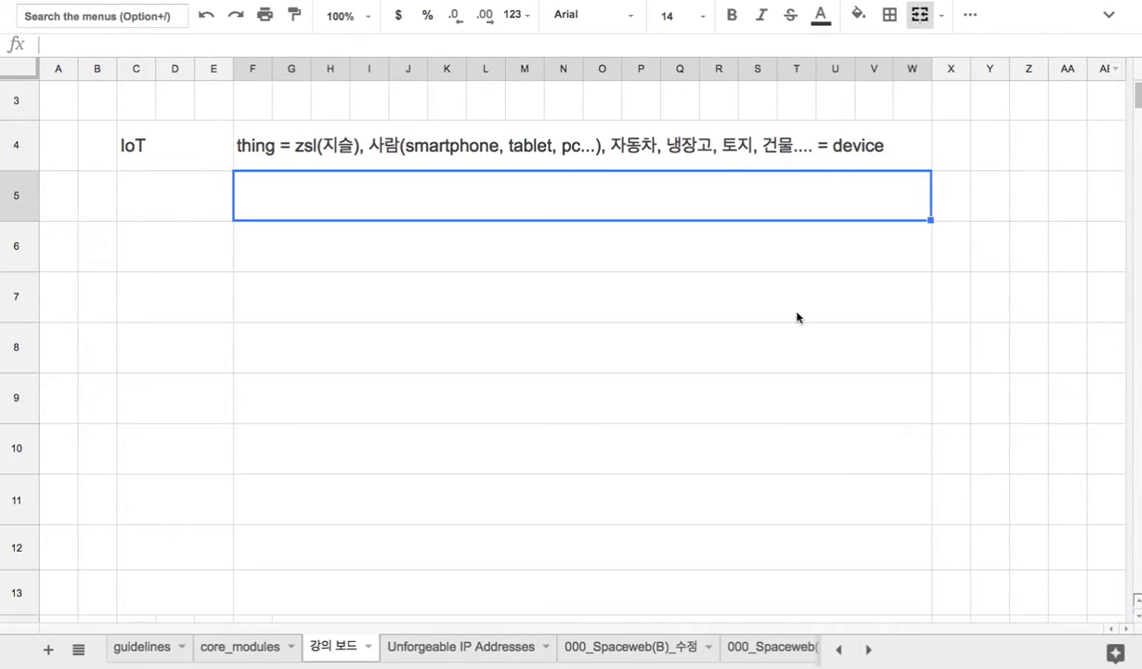
double_click(776, 206)
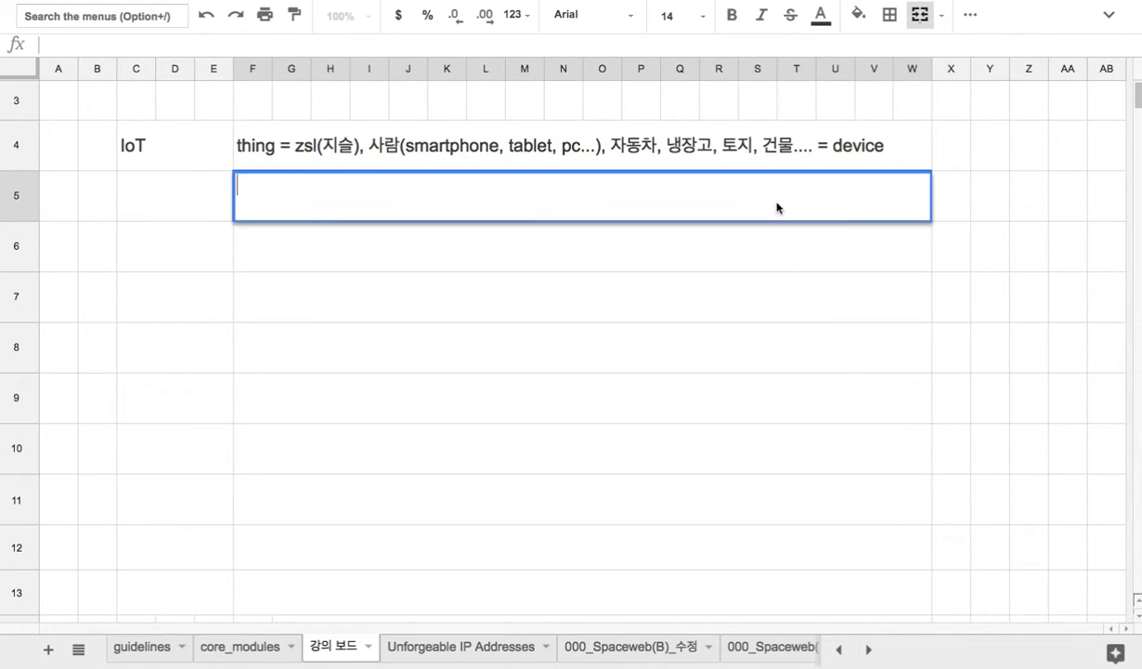
type("wk")
key("BackSpace")
key("BackSpace")
In the row 4 definition, insert "(computer)" after 자동차 and "(arduino)" after 냉장고.
double_click(622, 144)
left_click(674, 137)
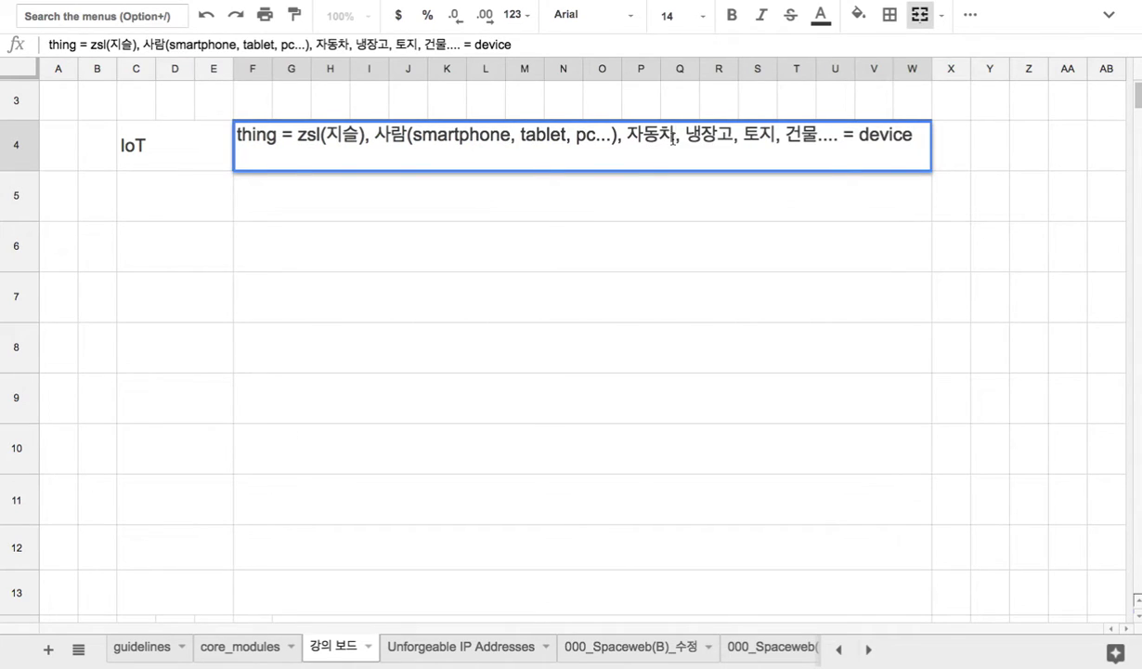
type("(co")
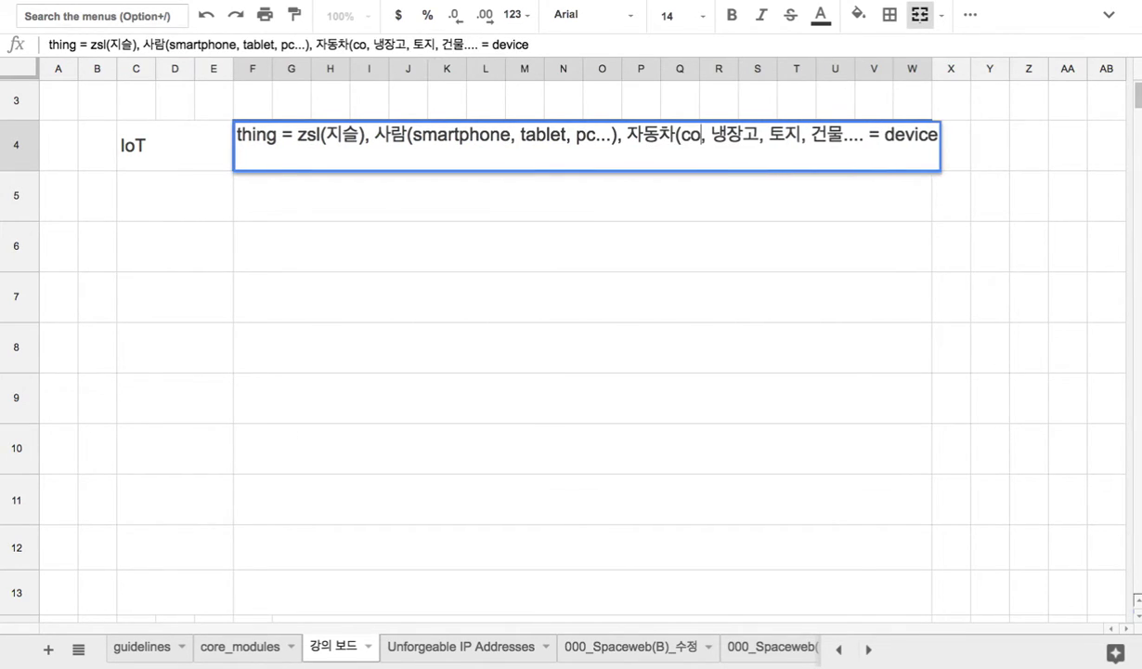
type("mputer")
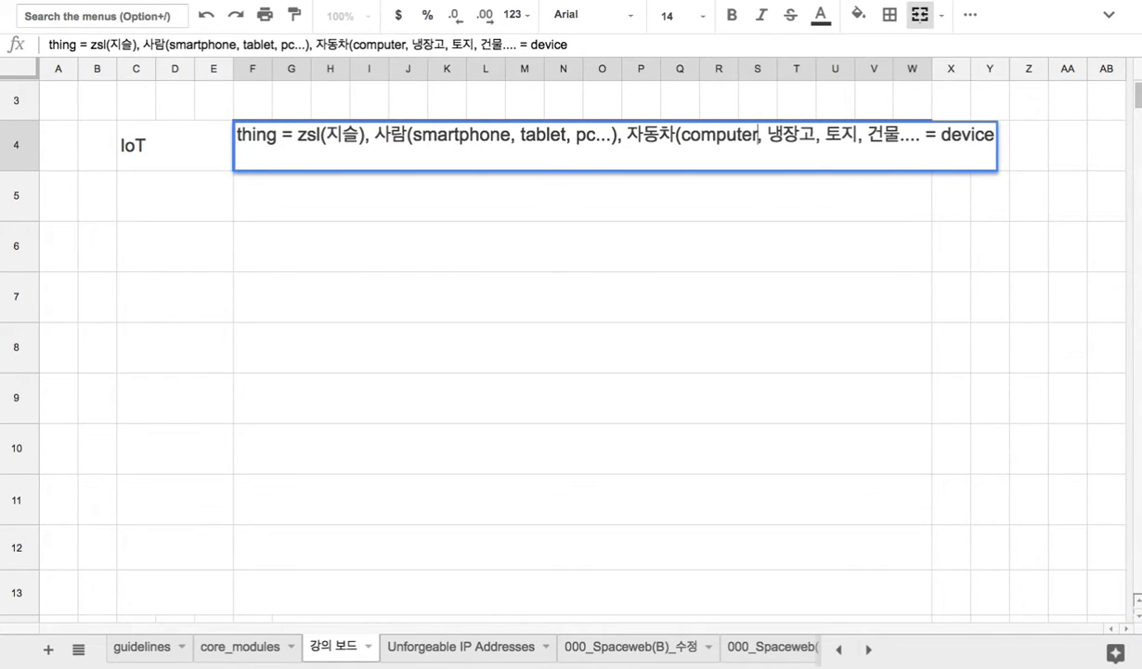
type("), 냉장고")
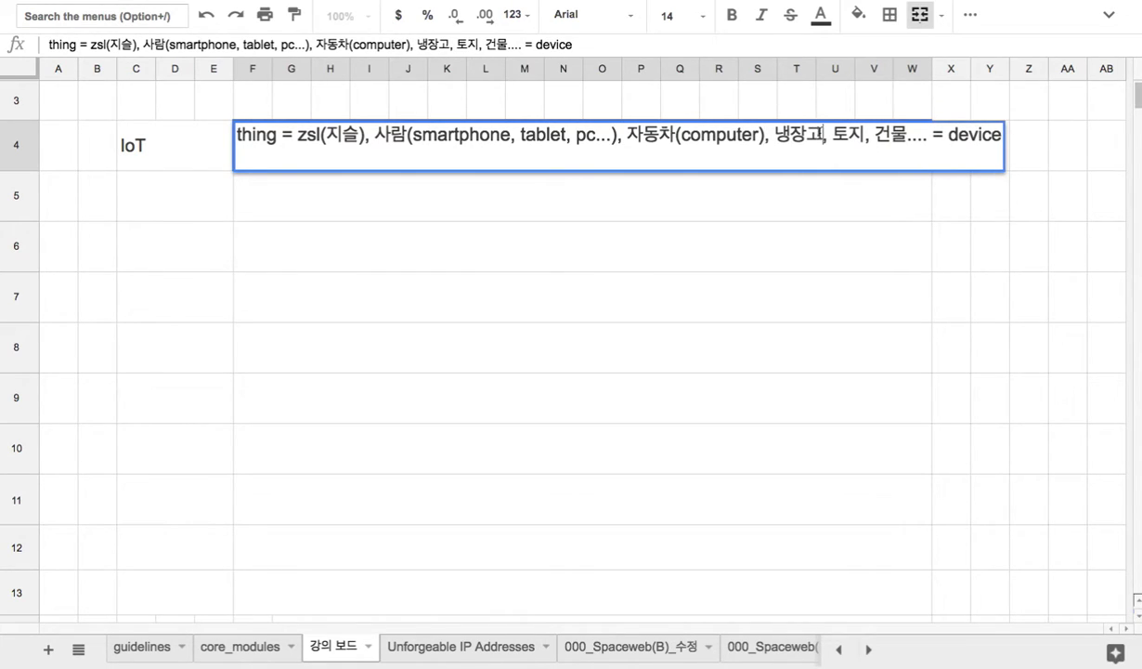
type("(ardui")
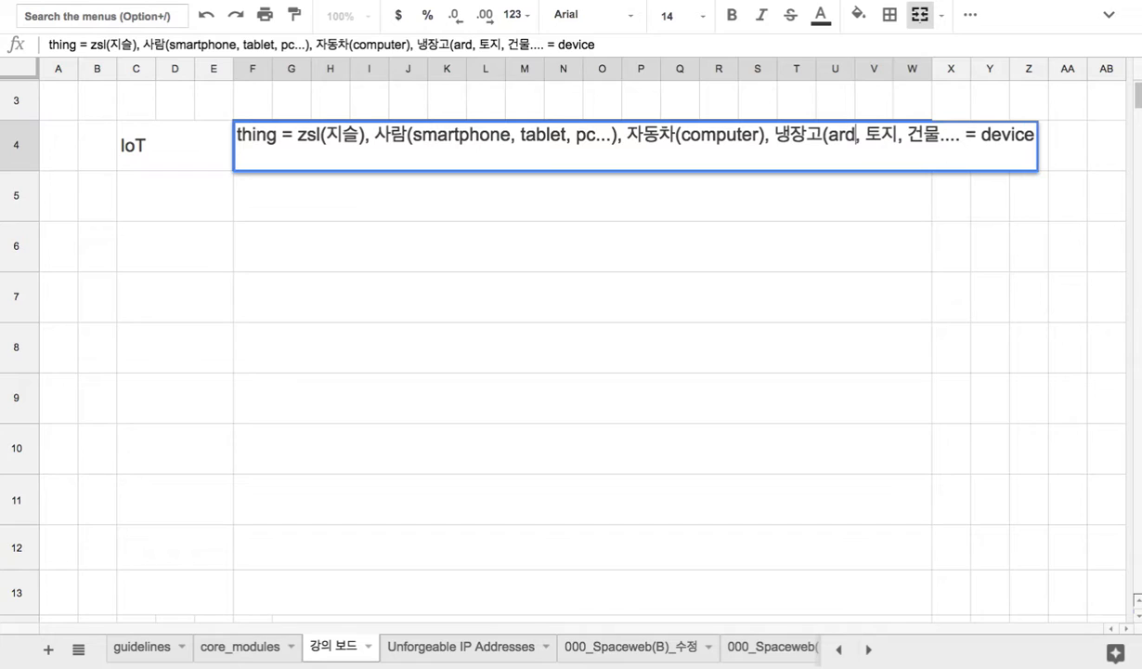
type("no)")
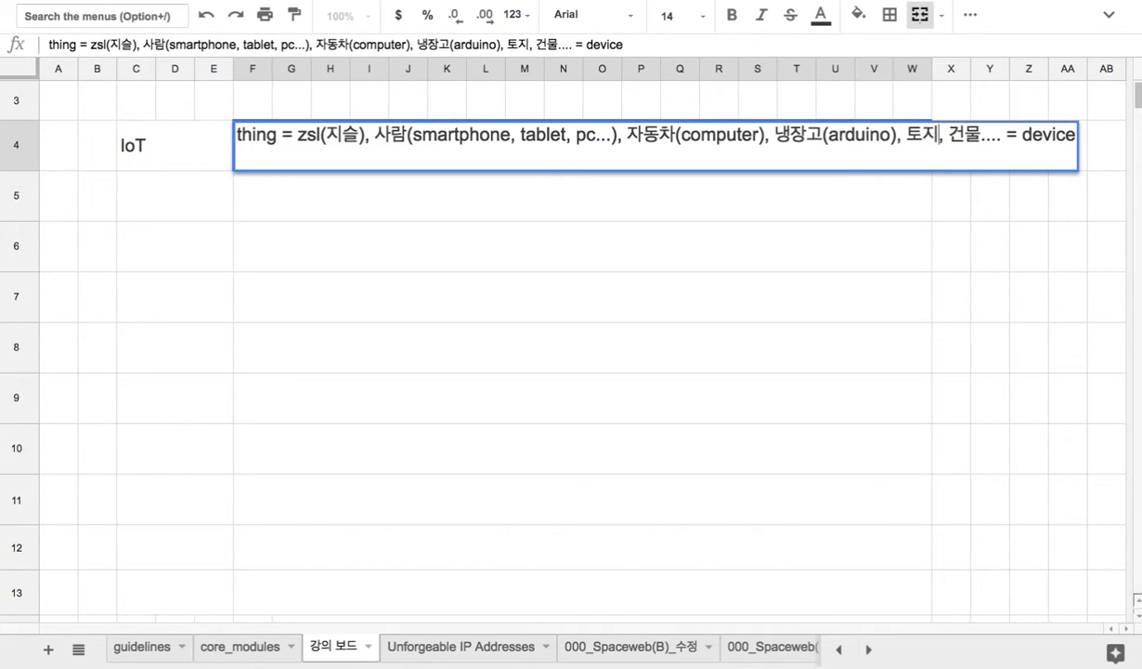
Insert "(virtual device)" after 토지 in the row 4 definition.
left_click(937, 137)
type("(")
type("virtual dev")
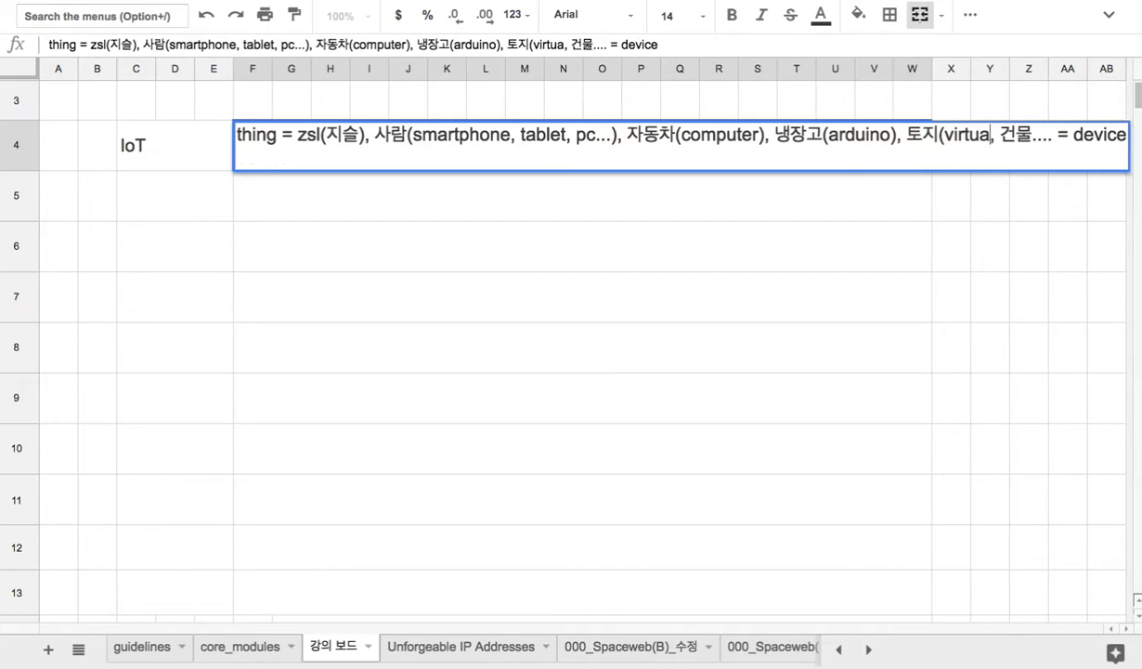
type("ice)")
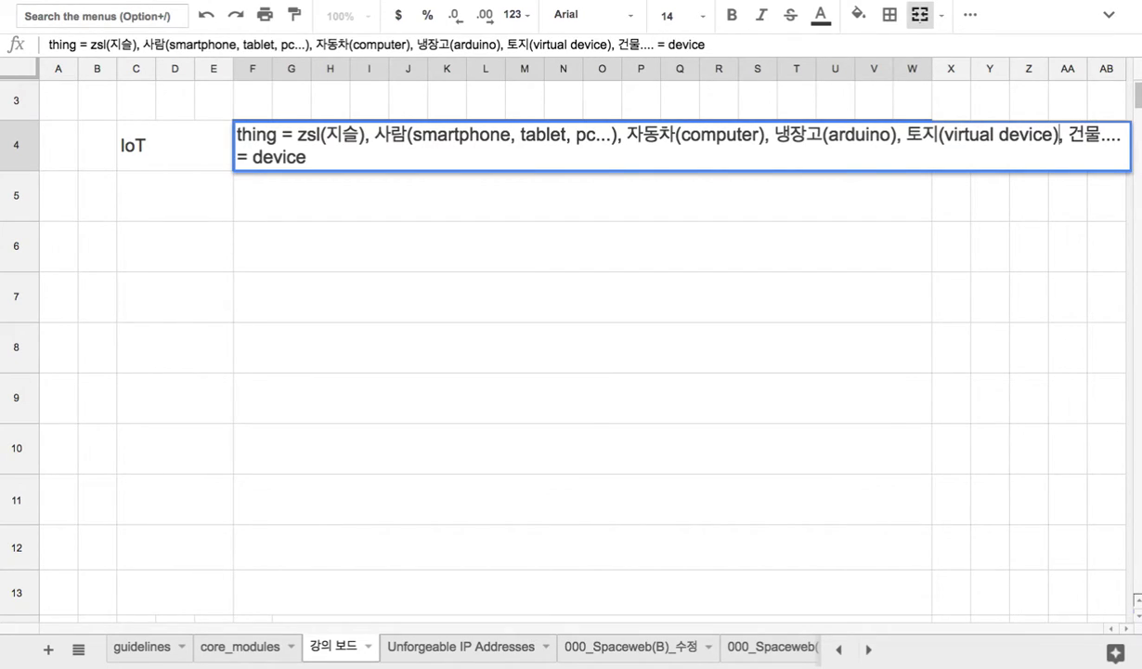
Point out the words 토지 and virtual device within the row 4 definition.
left_click_drag(949, 137, 1048, 138)
left_click(954, 139)
left_click_drag(946, 137, 1048, 138)
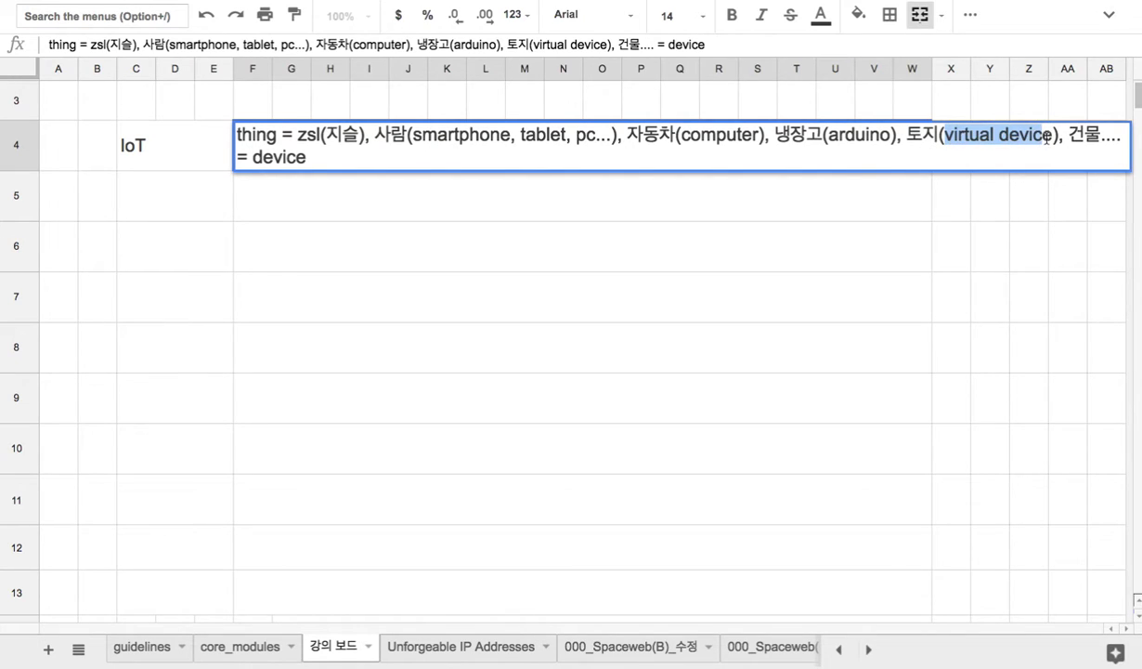
left_click_drag(907, 137, 928, 138)
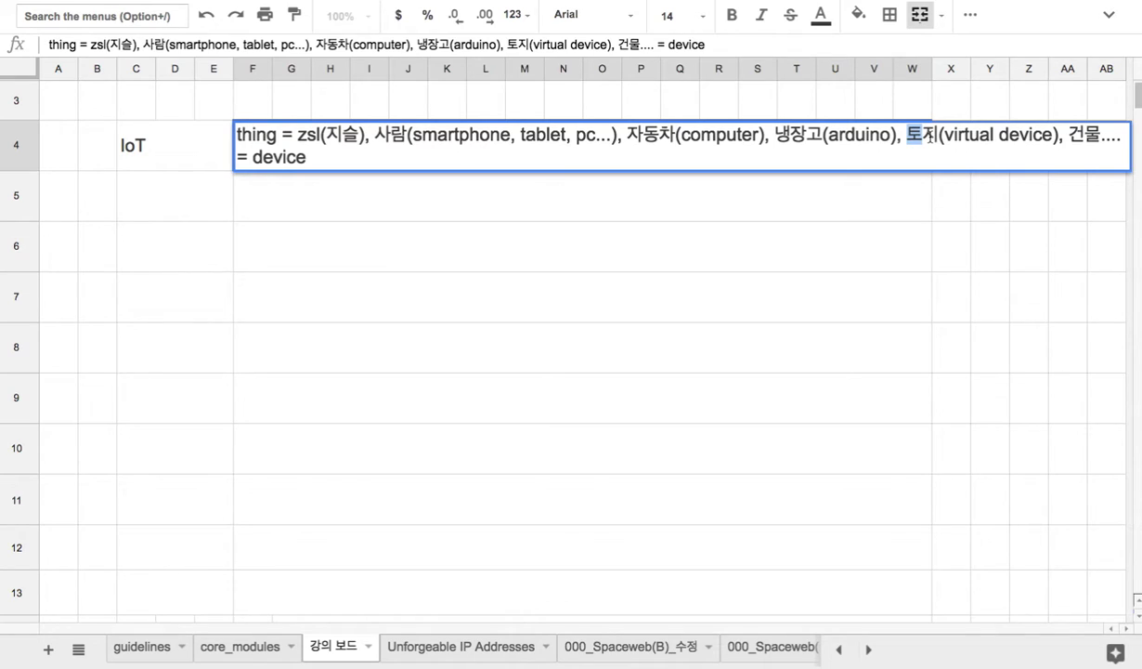
left_click_drag(946, 137, 994, 138)
left_click(1059, 138)
key("Right")
key("Right")
key("Right")
key("Right")
key("Right")
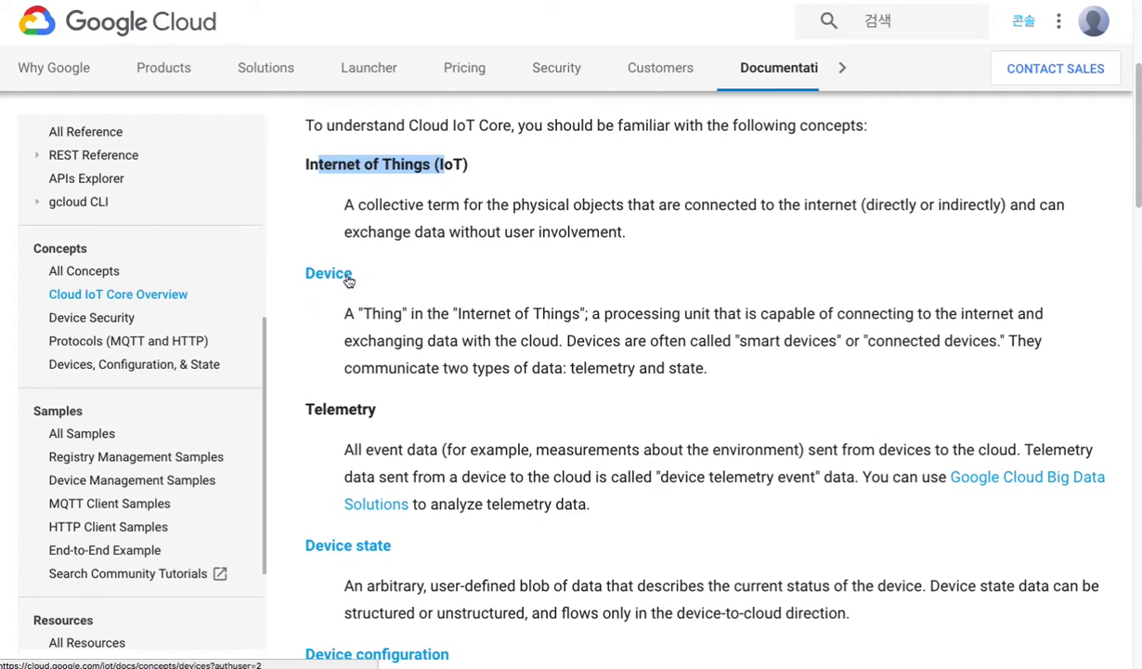
Review the key concepts from Telemetry to MQTT in the Cloud IoT Core Overview documentation, highlighting Telemetry, register and Message Queue Telemetry Transport.
double_click(320, 406)
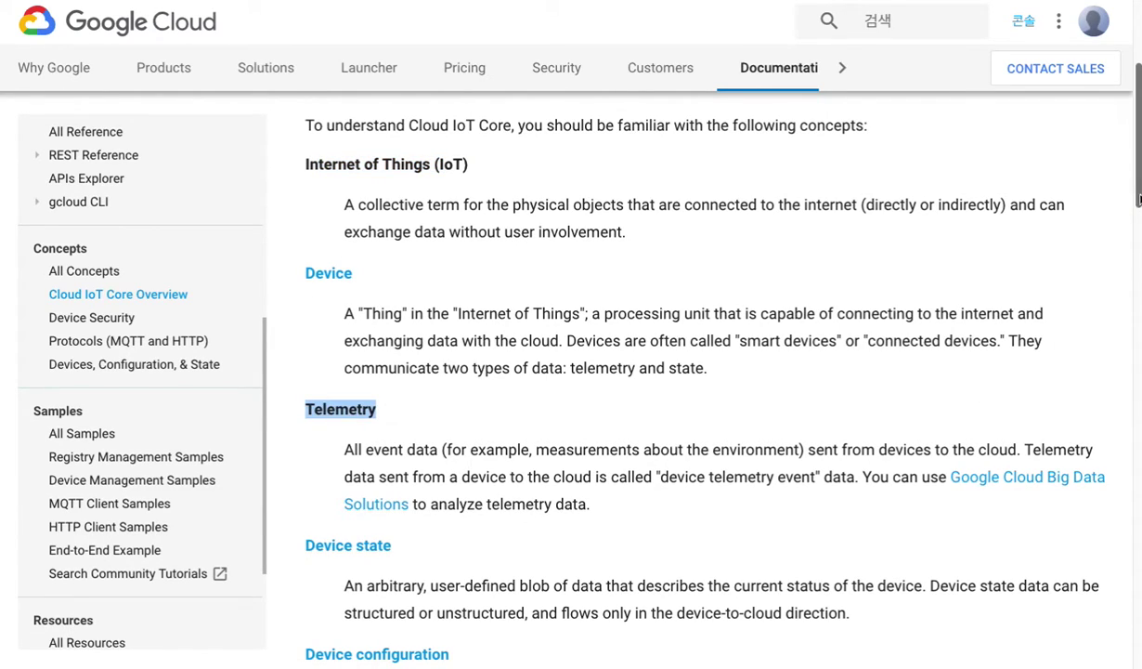
scroll(451, 469, "down", 3)
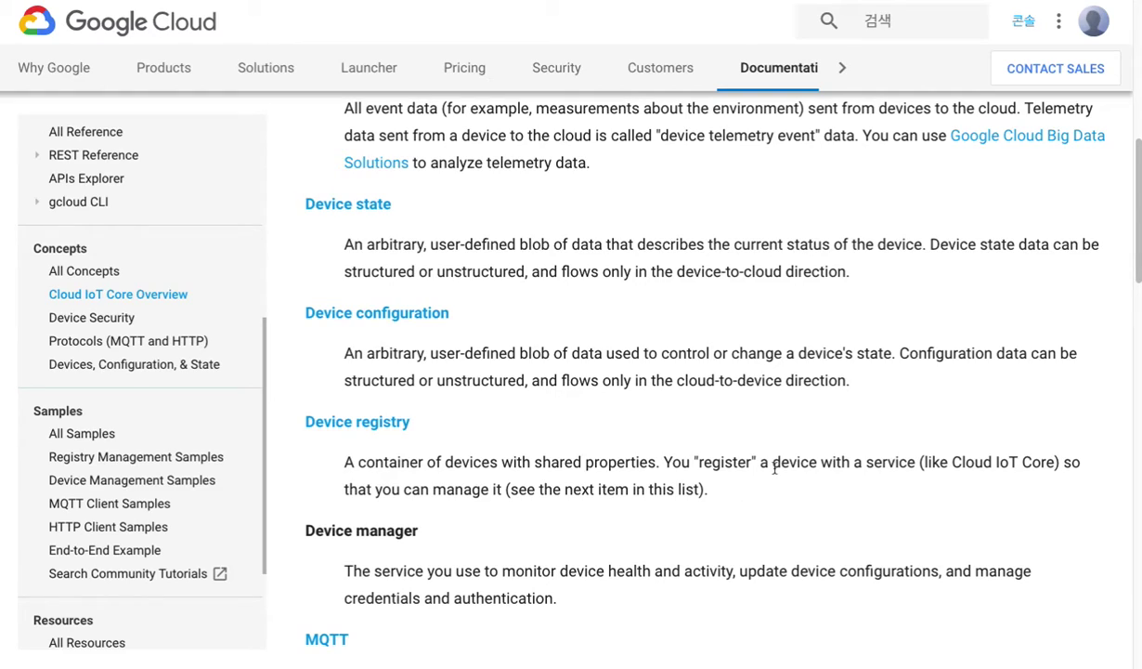
double_click(721, 466)
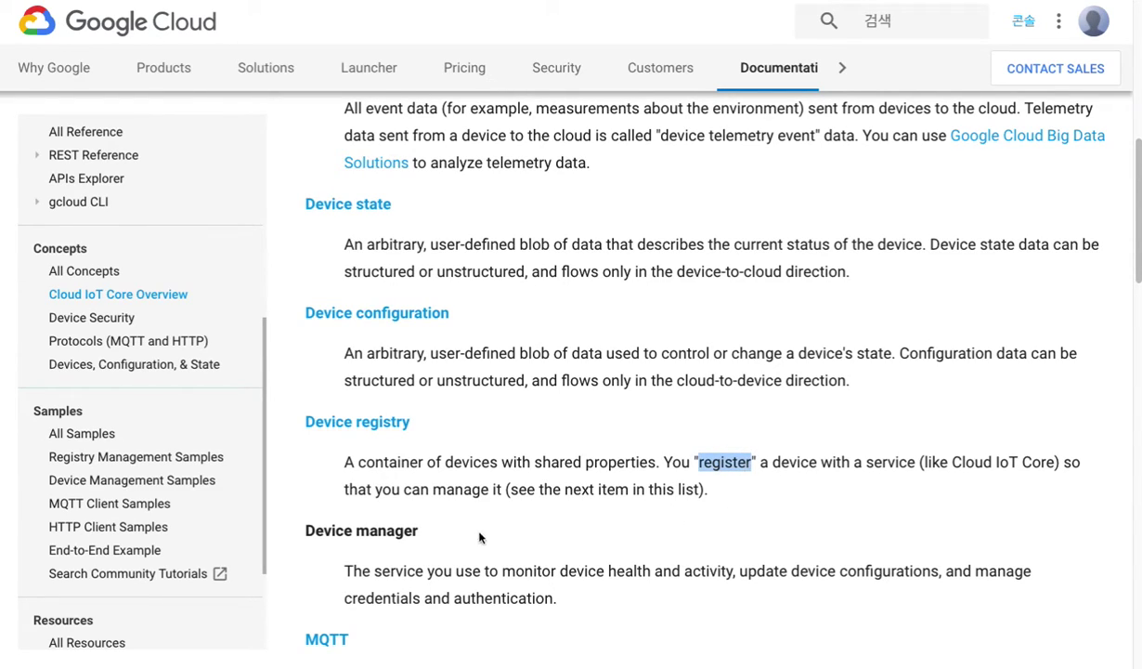
left_click(332, 510)
left_click_drag(1139, 267, 1138, 336)
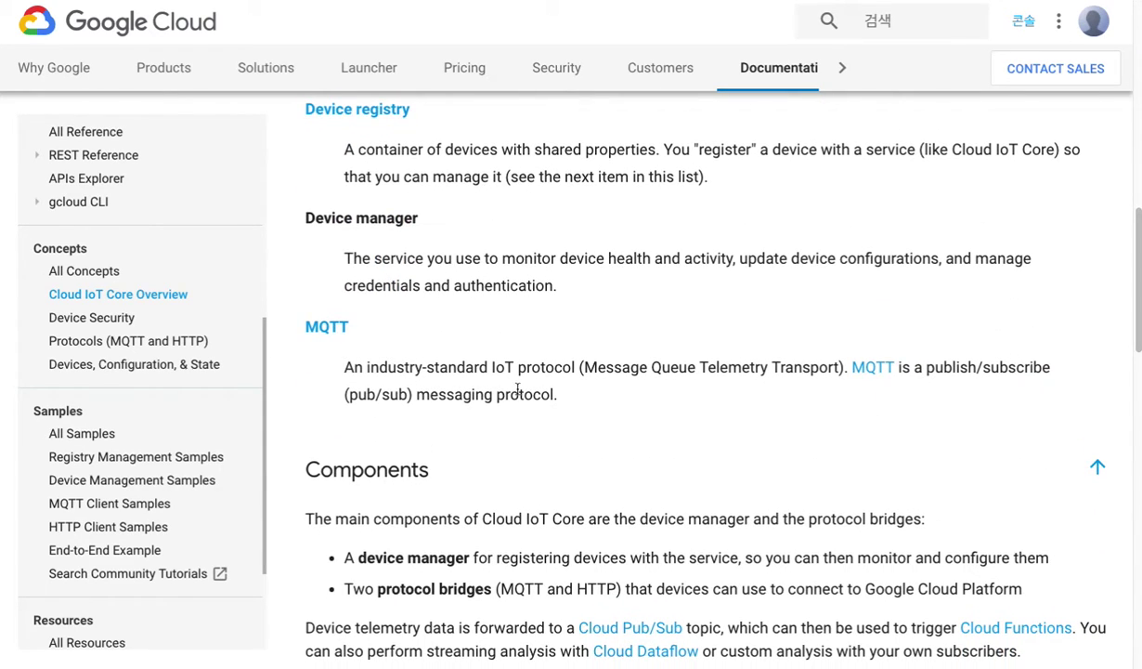
left_click_drag(582, 367, 839, 367)
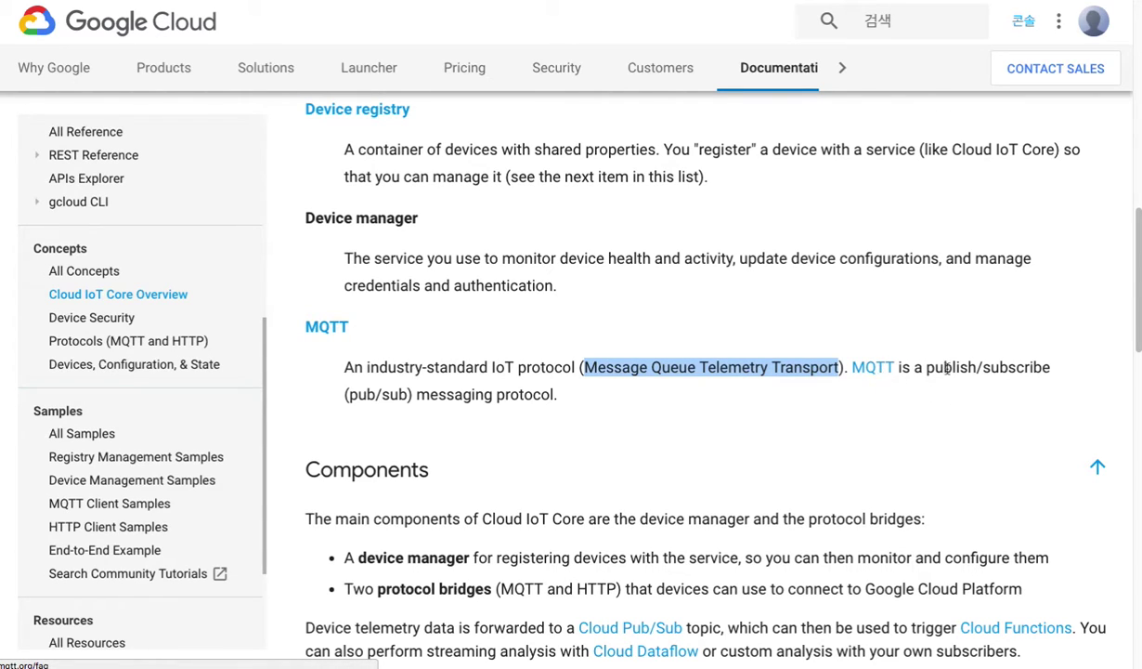
Examine the Components section of the overview, highlighting protocol bridges and main components, through to the data flow diagram.
left_click_drag(1137, 336, 1137, 416)
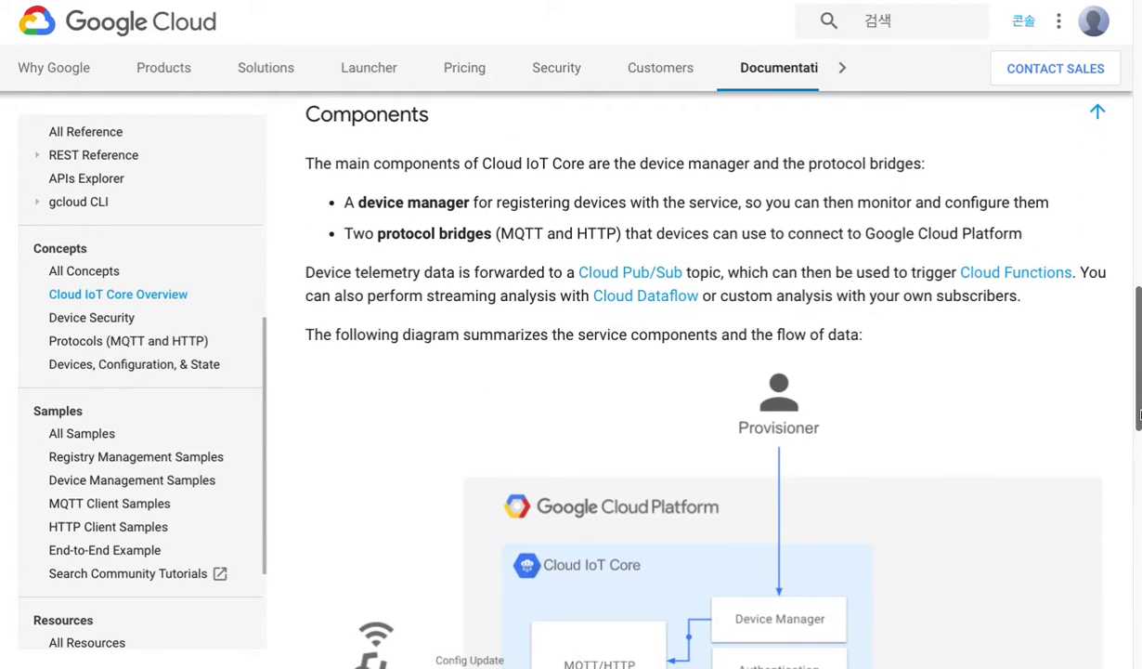
double_click(406, 235)
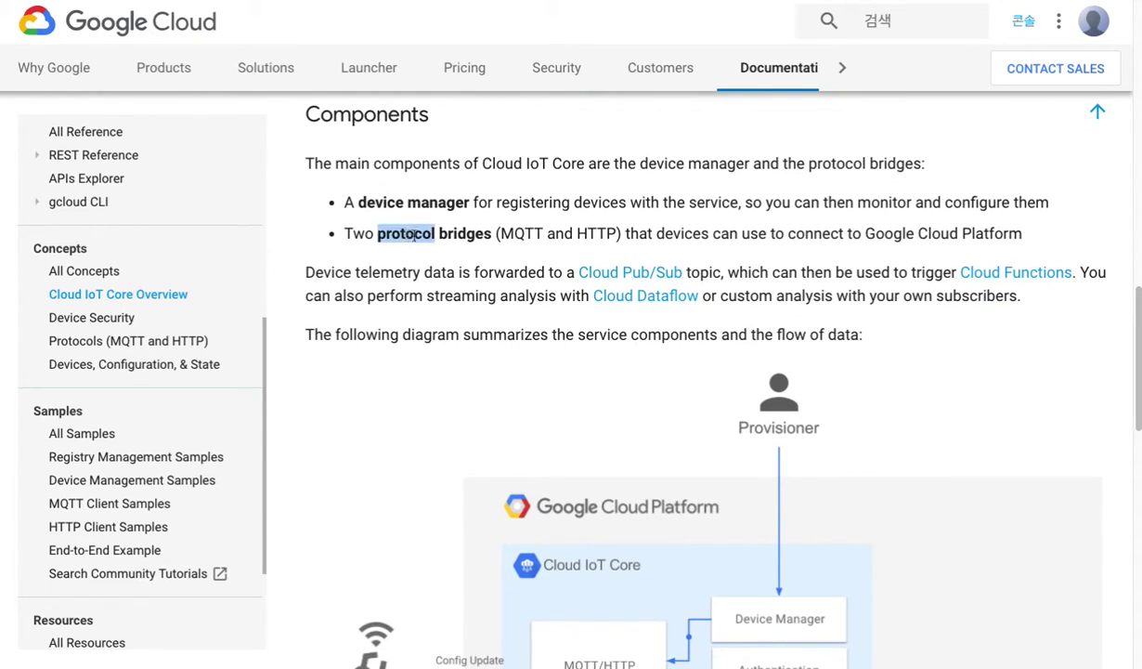
left_click_drag(406, 235, 488, 235)
left_click_drag(508, 163, 551, 163)
left_click_drag(336, 164, 440, 165)
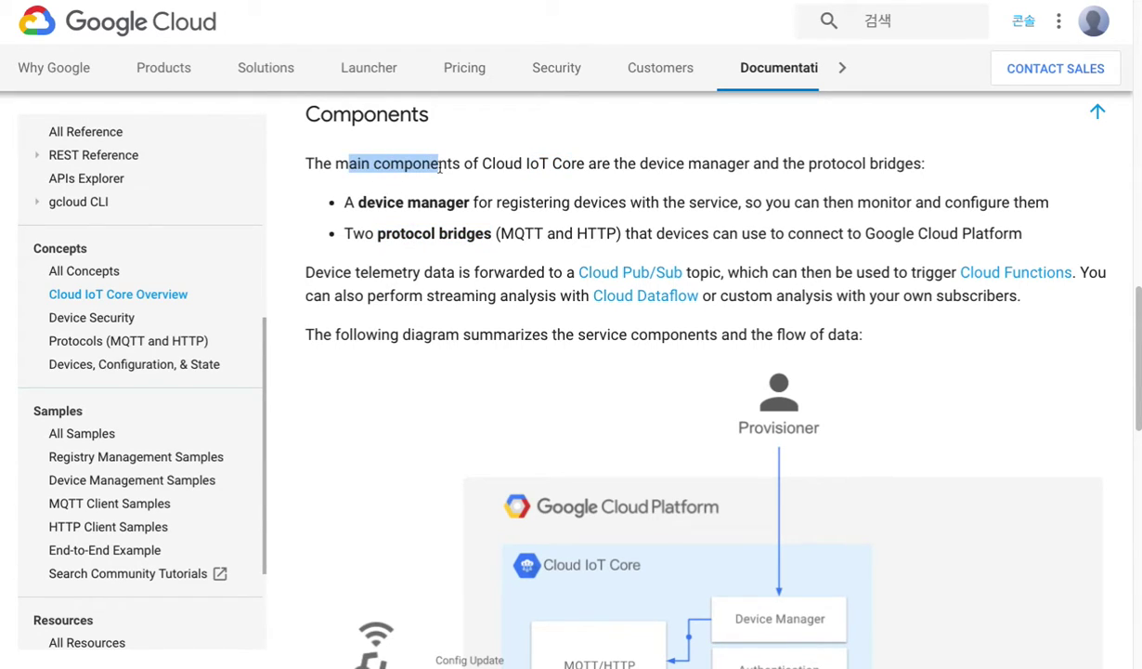
scroll(1138, 312, "down", 3)
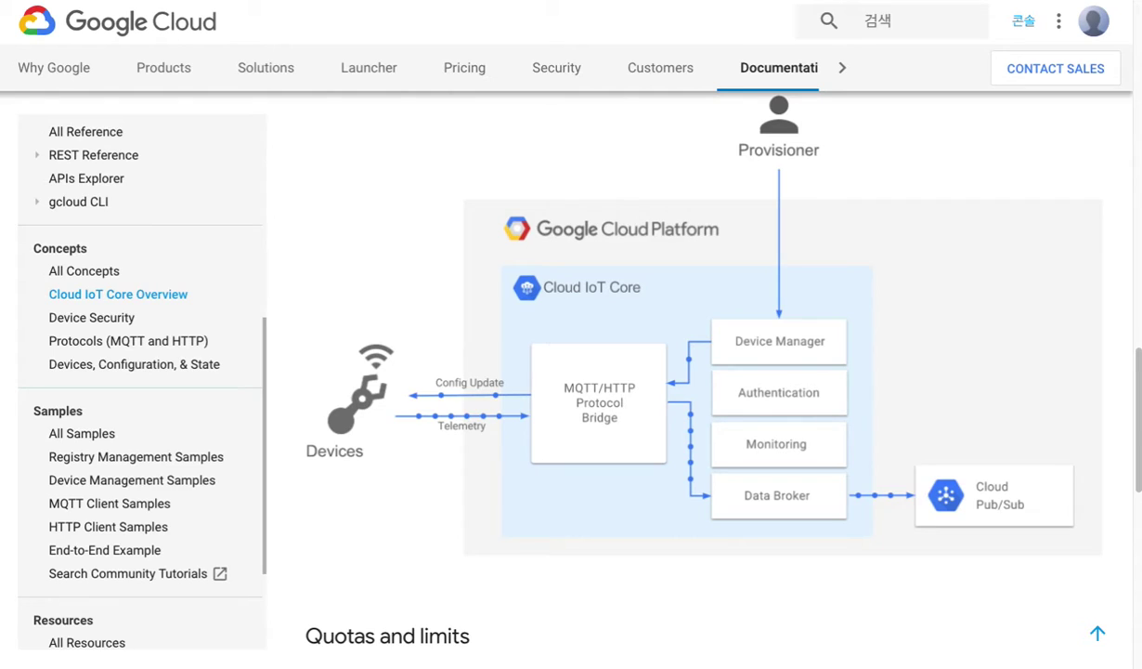
Return to the 강의 보드 sheet and write "Functional Reactive Programming => Pub/Sub" in the wide row 5 cell.
key("ctrl+Tab")
double_click(536, 207)
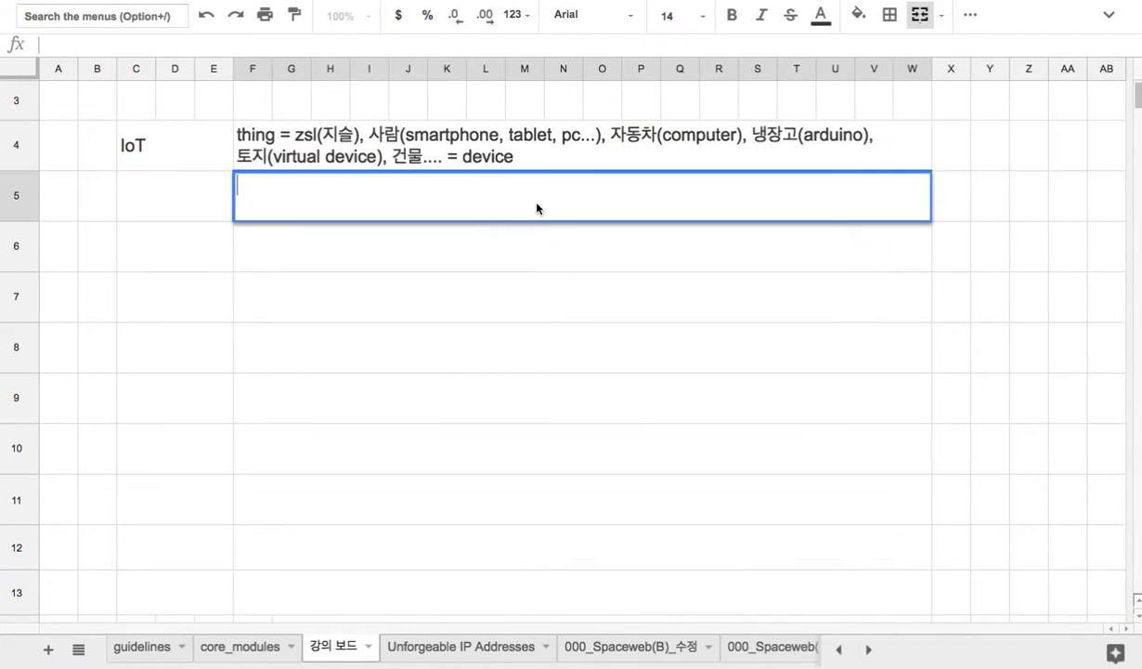
type("Functional Rea")
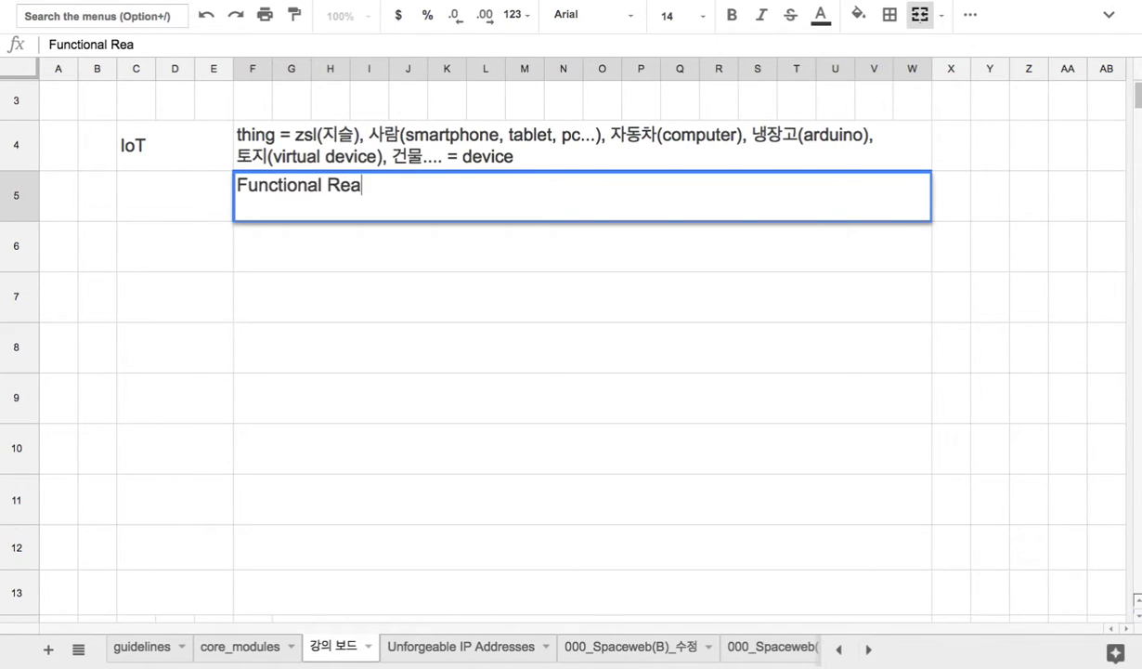
type("ctive Prto")
key("BackSpace")
key("BackSpace")
type("o")
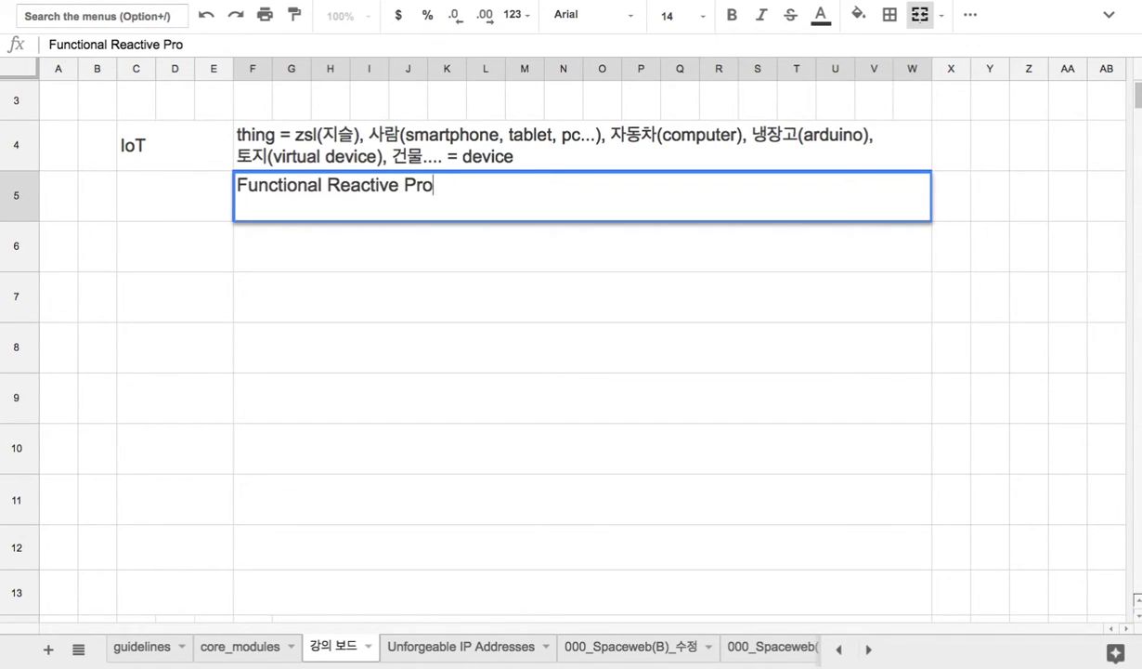
type("gramming => ")
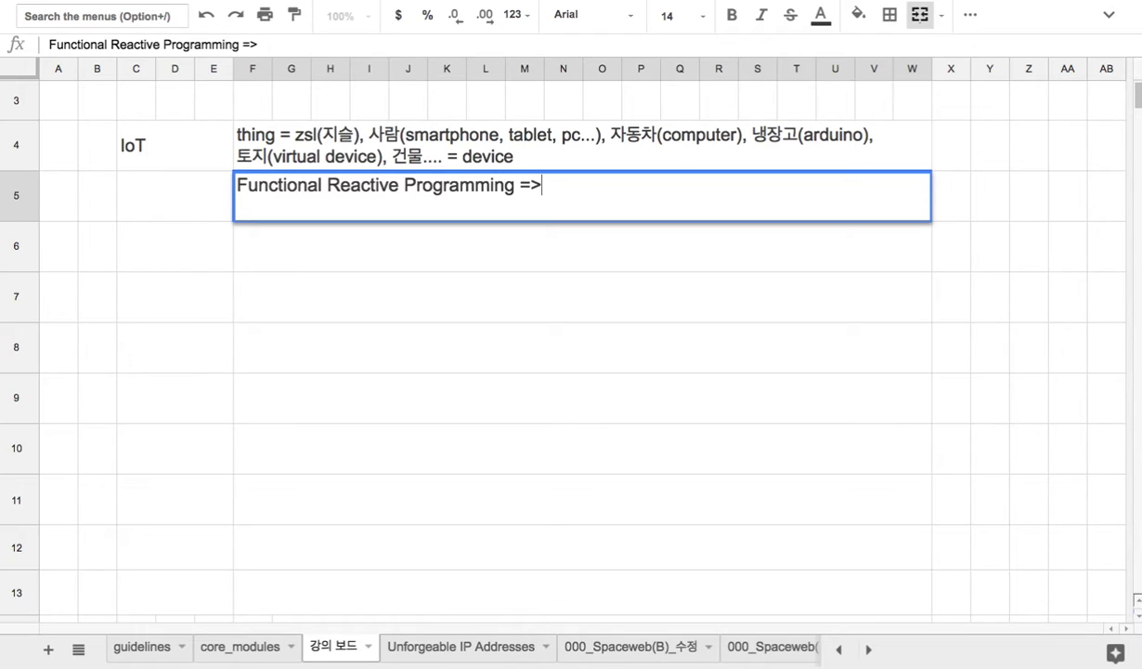
type("P")
type("ub Sub")
key("BackSpace")
key("BackSpace")
key("BackSpace")
key("BackSpace")
type("/Sub")
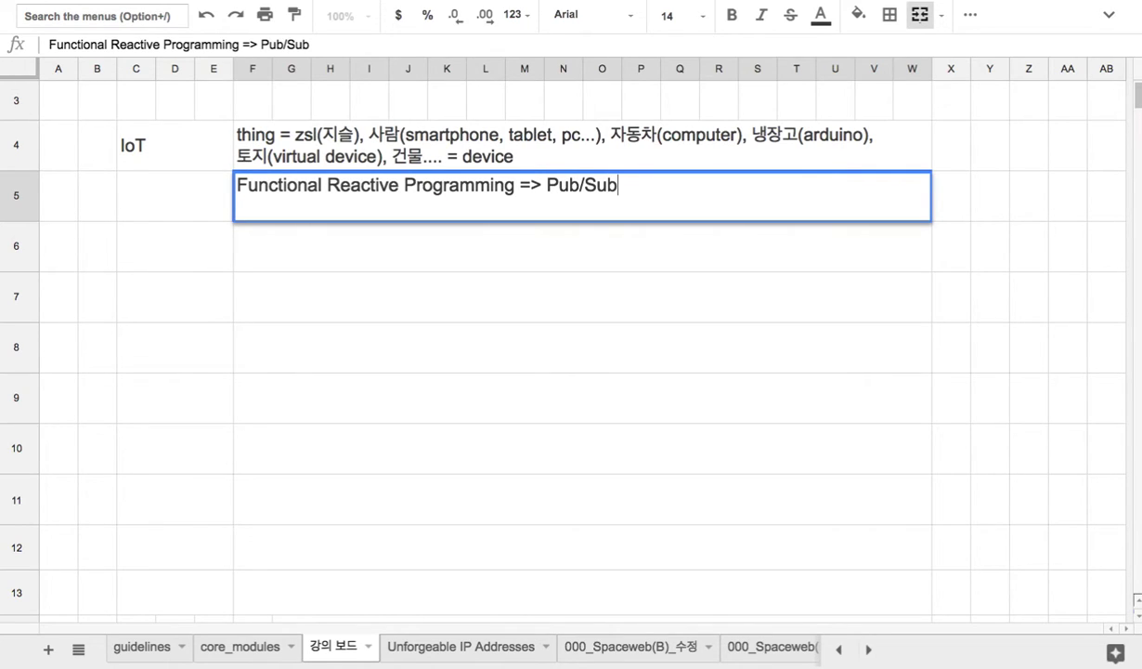
key("Return")
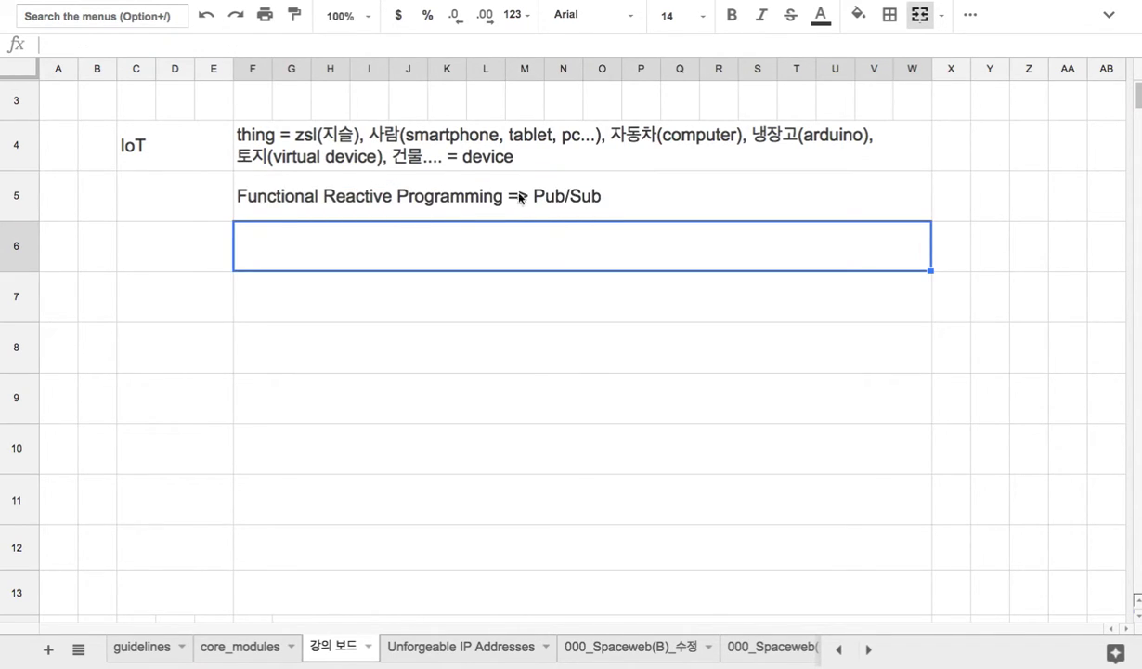
left_click(554, 182)
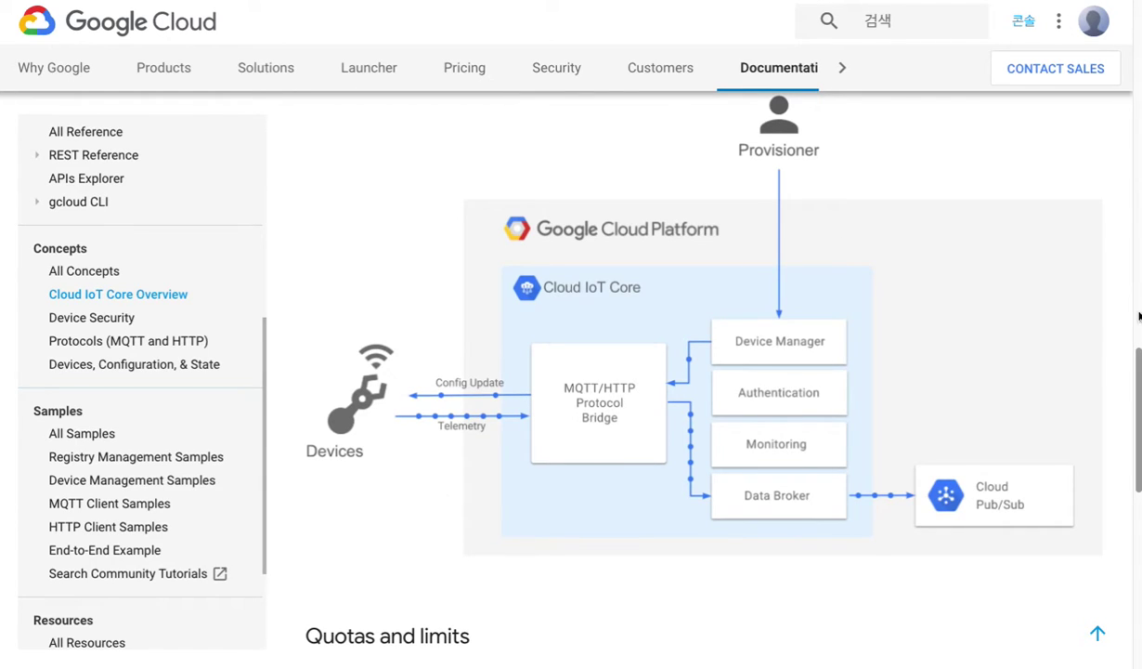
Look over the beginning of the Cloud IoT Core Overview page and its Samples and Resources lists, highlighting IoT in the title.
left_click_drag(1137, 320, 1109, 42)
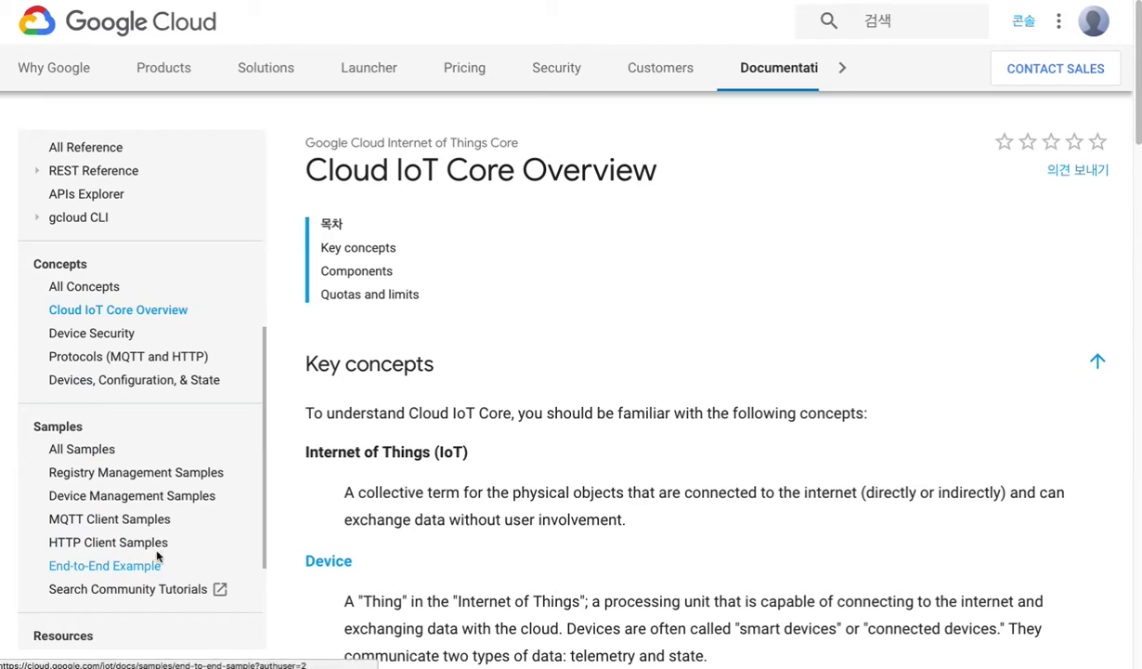
left_click_drag(267, 435, 267, 537)
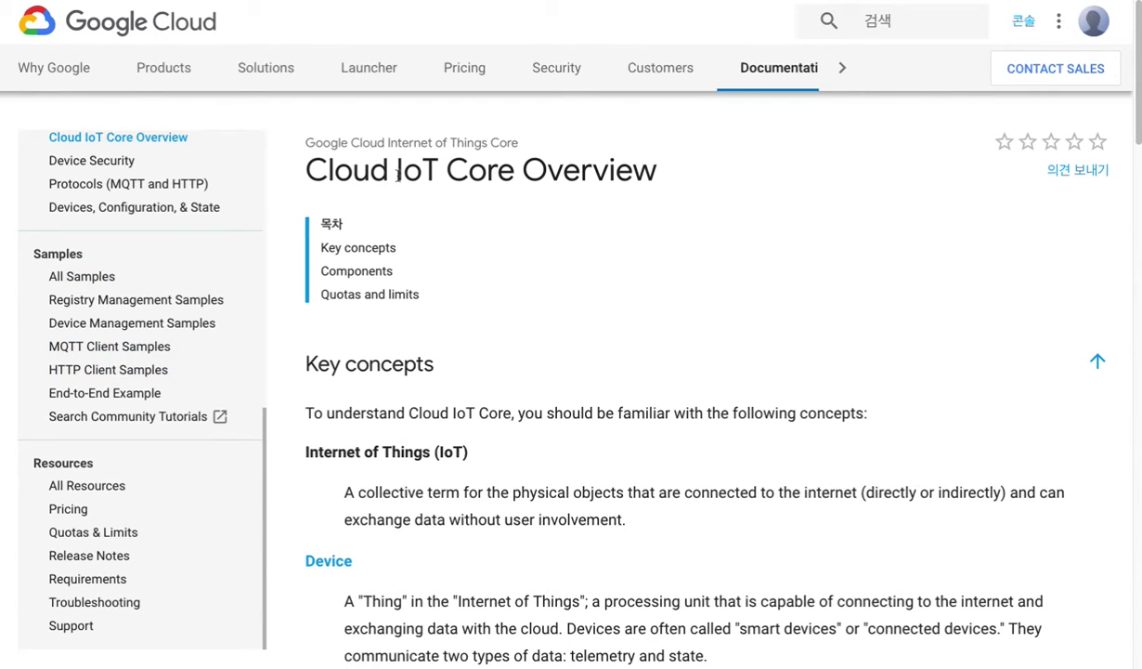
left_click_drag(397, 172, 441, 174)
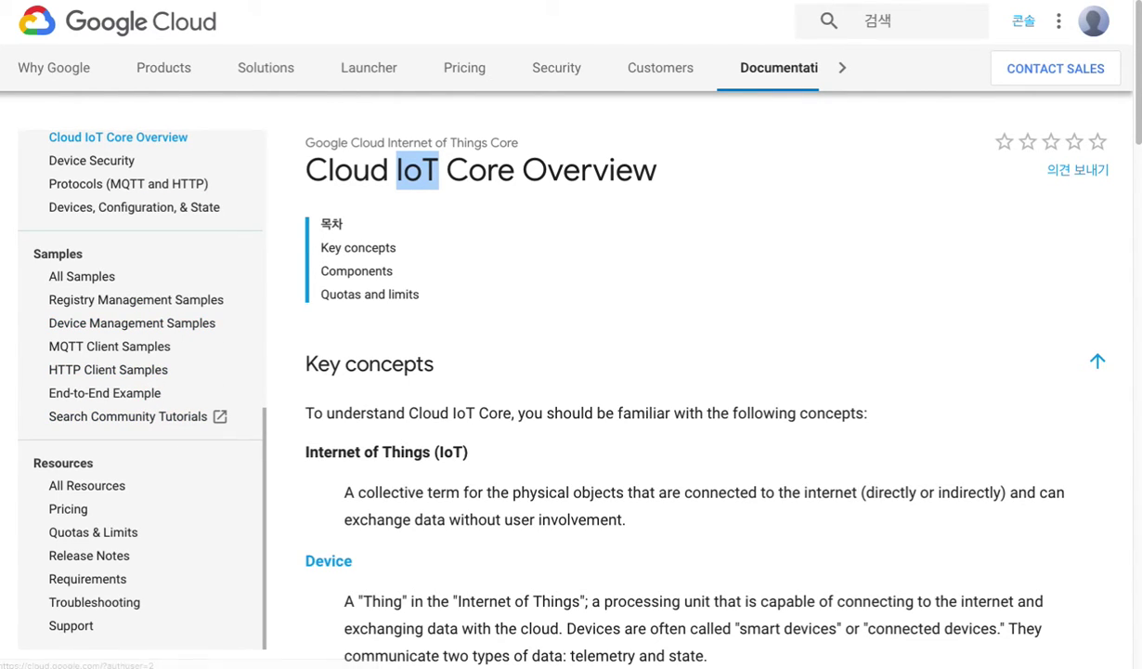
key("ctrl+Tab")
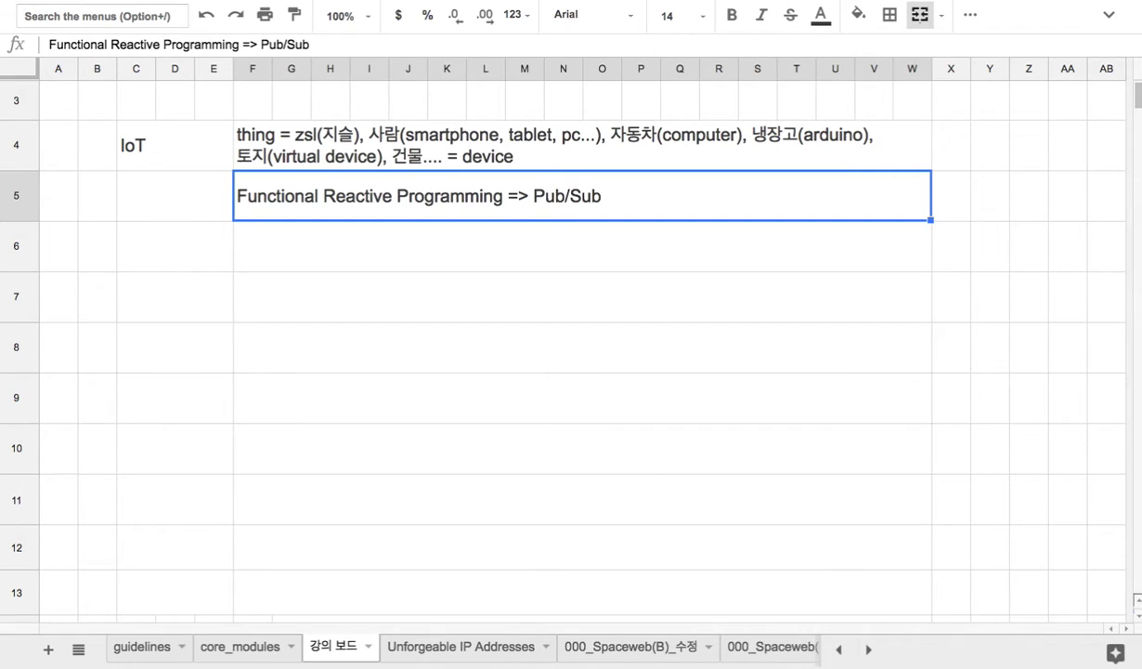
key("ctrl+shift+Tab")
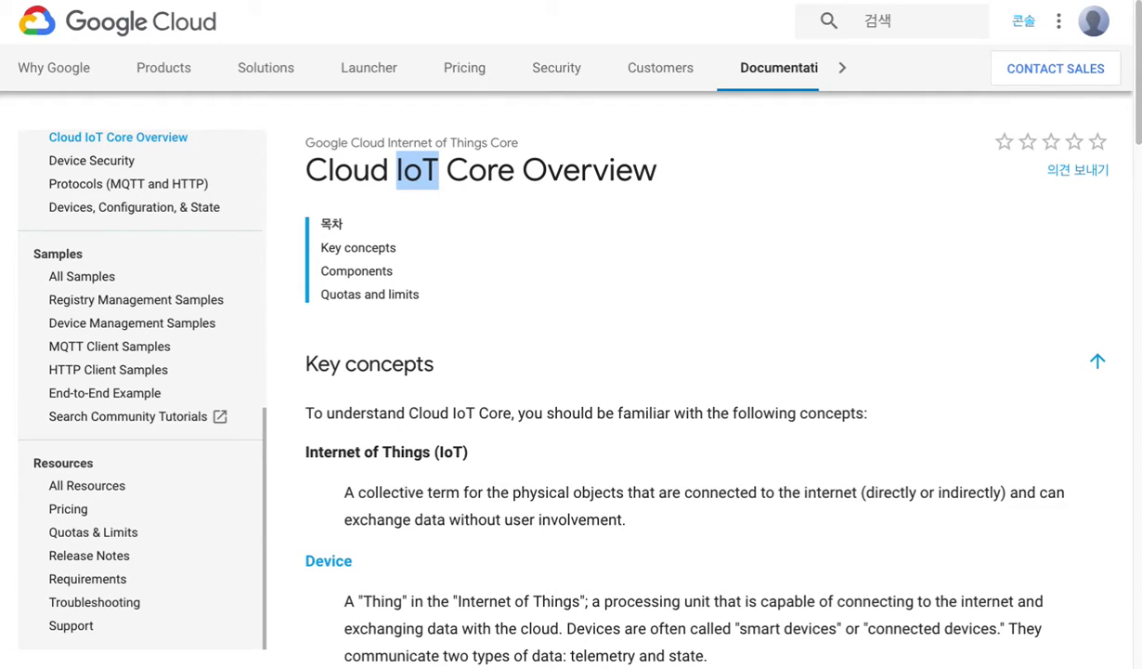
Switch to the IoT Core page of the Google Cloud Platform console and view the project selection, keeping the COREA project.
key("ctrl+Tab")
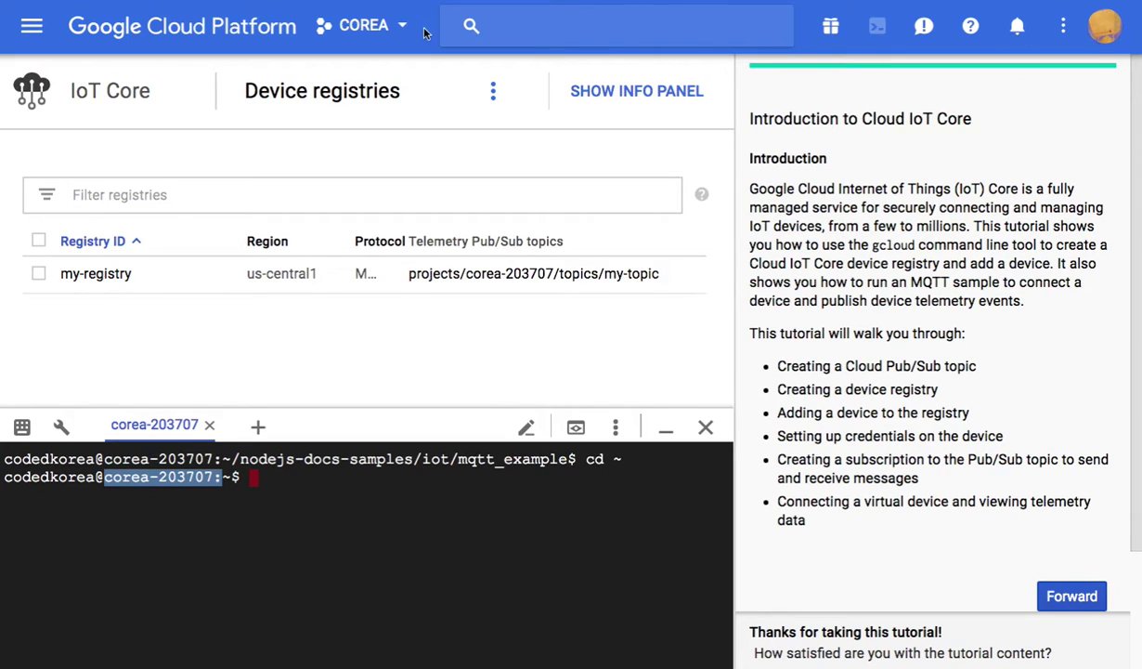
left_click(379, 33)
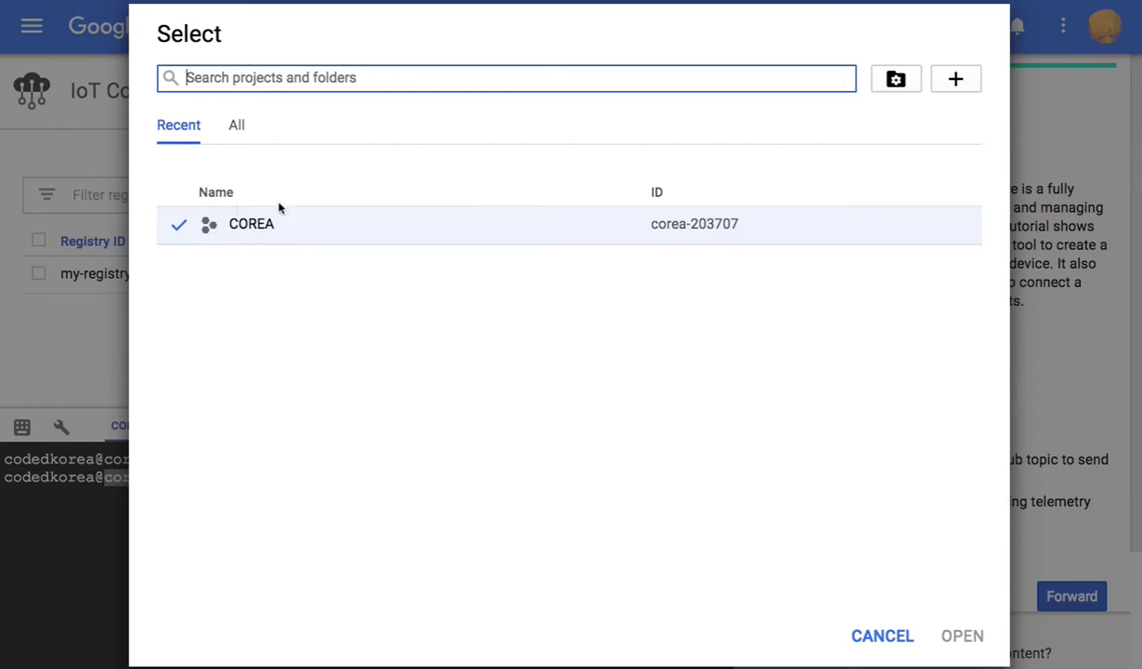
left_click(893, 635)
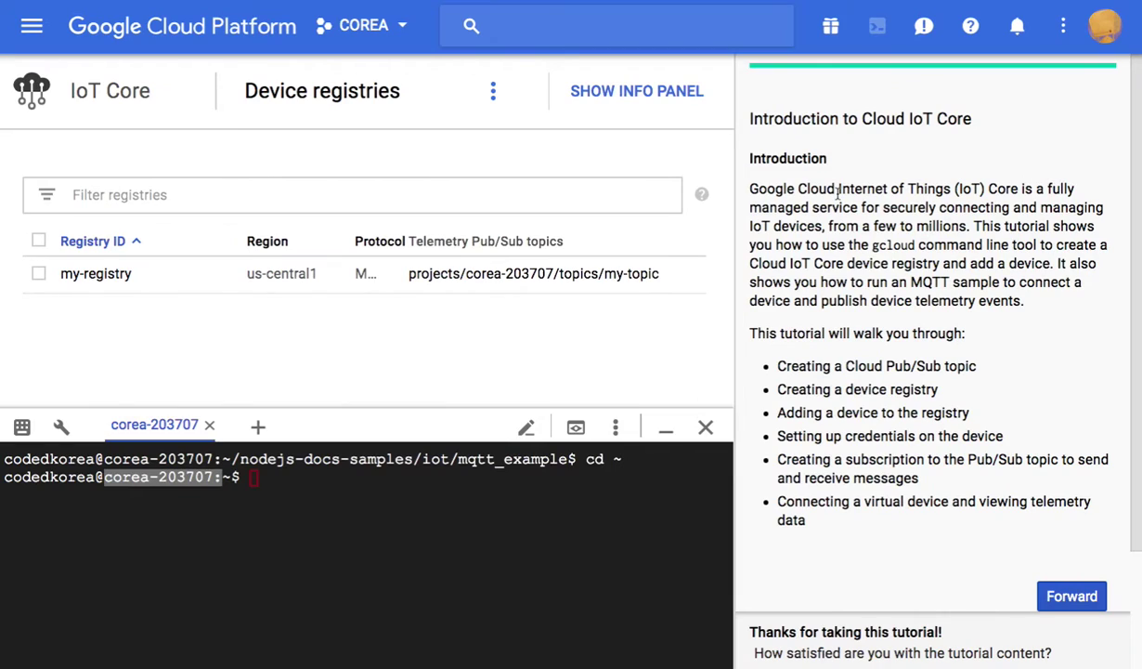
Highlight the title of the Introduction to Cloud IoT Core tutorial and show where IoT Core sits among the Big Data products.
left_click_drag(783, 118, 977, 133)
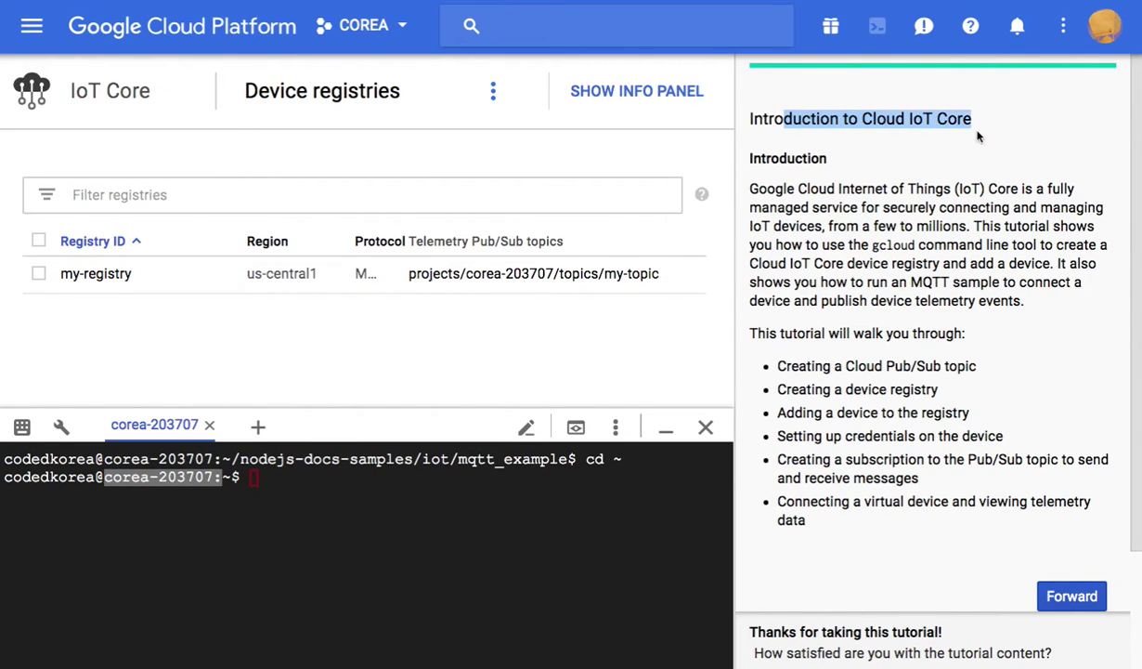
left_click_drag(722, 116, 954, 135)
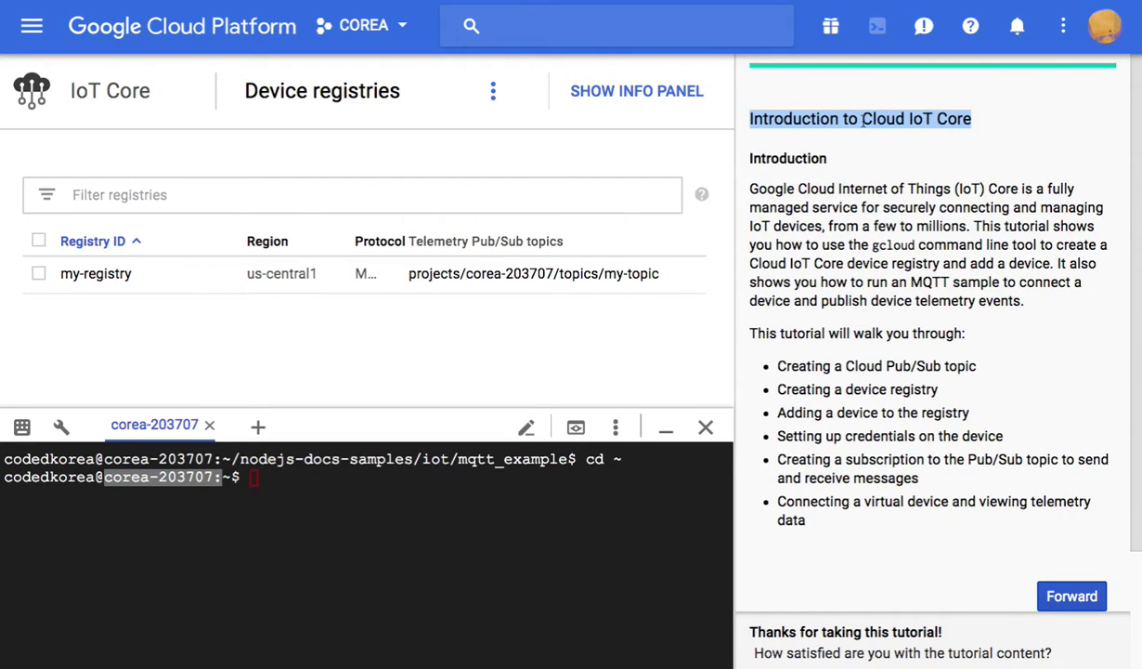
left_click(32, 28)
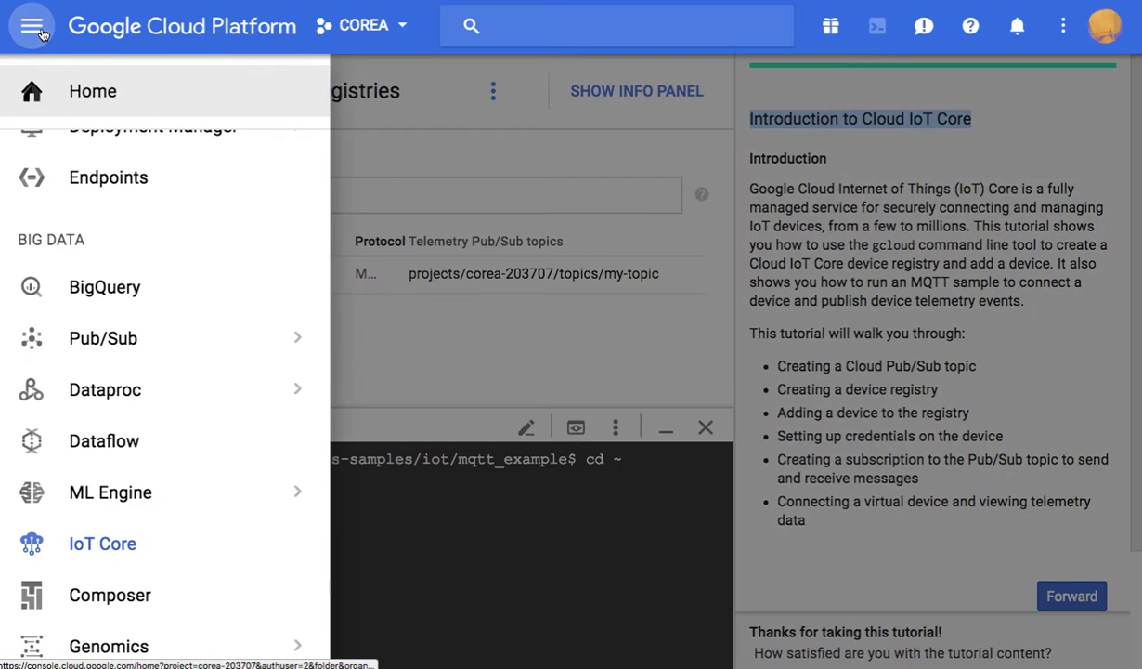
left_click(121, 546)
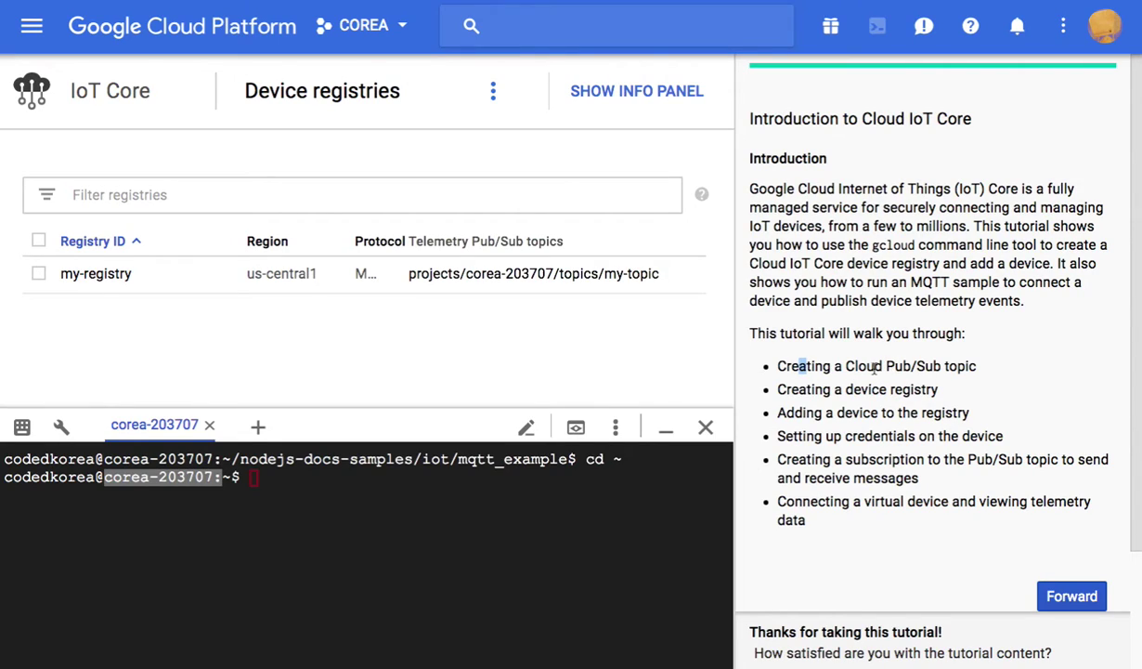
Go through the first four items of the tutorial outline, highlighting the Pub/Sub topic, device registry, device and credentials terms.
left_click_drag(882, 366, 941, 366)
left_click(930, 366)
double_click(960, 366)
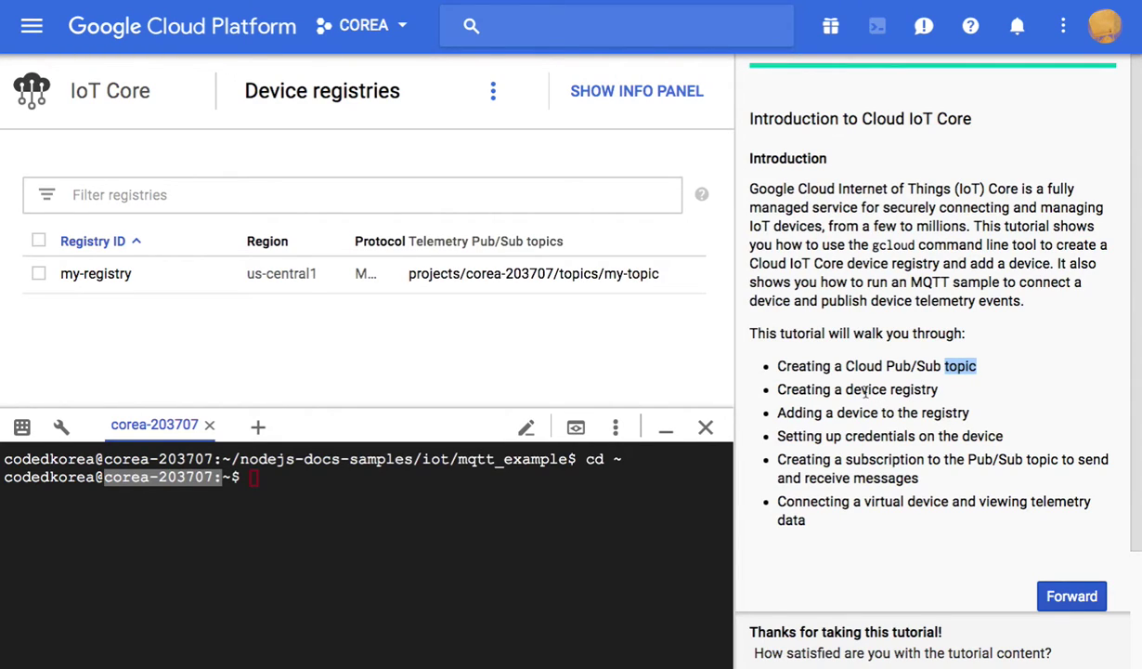
double_click(864, 390)
left_click_drag(864, 390, 938, 390)
left_click(878, 394)
double_click(856, 413)
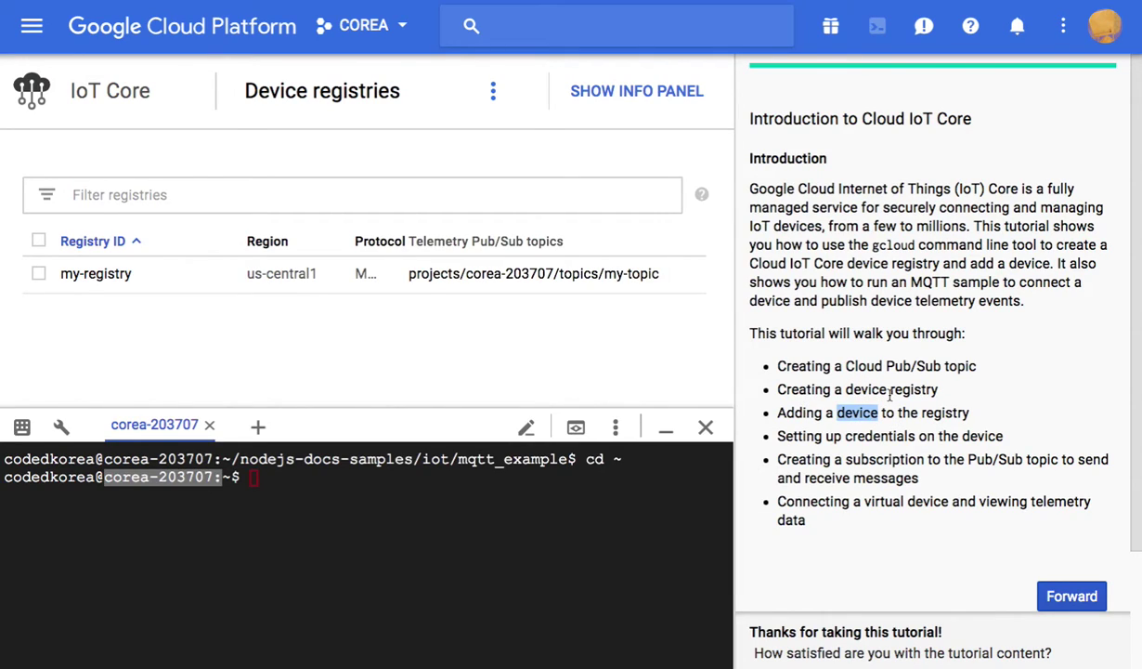
double_click(982, 436)
double_click(893, 437)
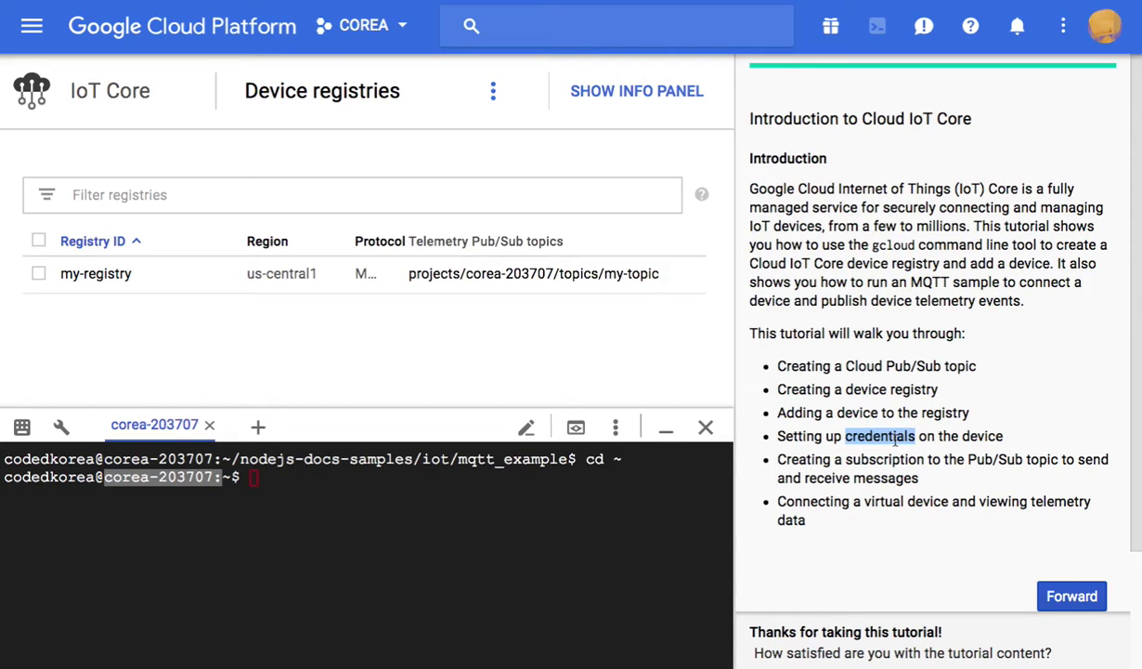
double_click(983, 435)
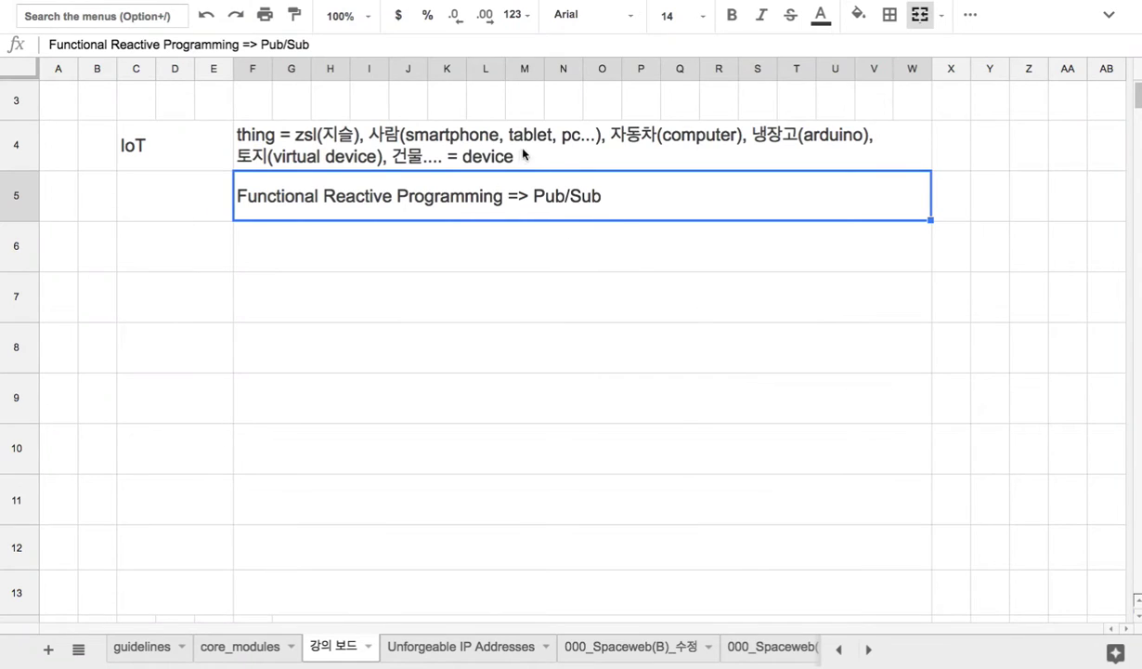
Switch to the 강의 보드 sheet and highlight the thing examples in the row 4 note, from 사람 and smartphone to virtual device.
double_click(454, 153)
left_click_drag(373, 136, 409, 136)
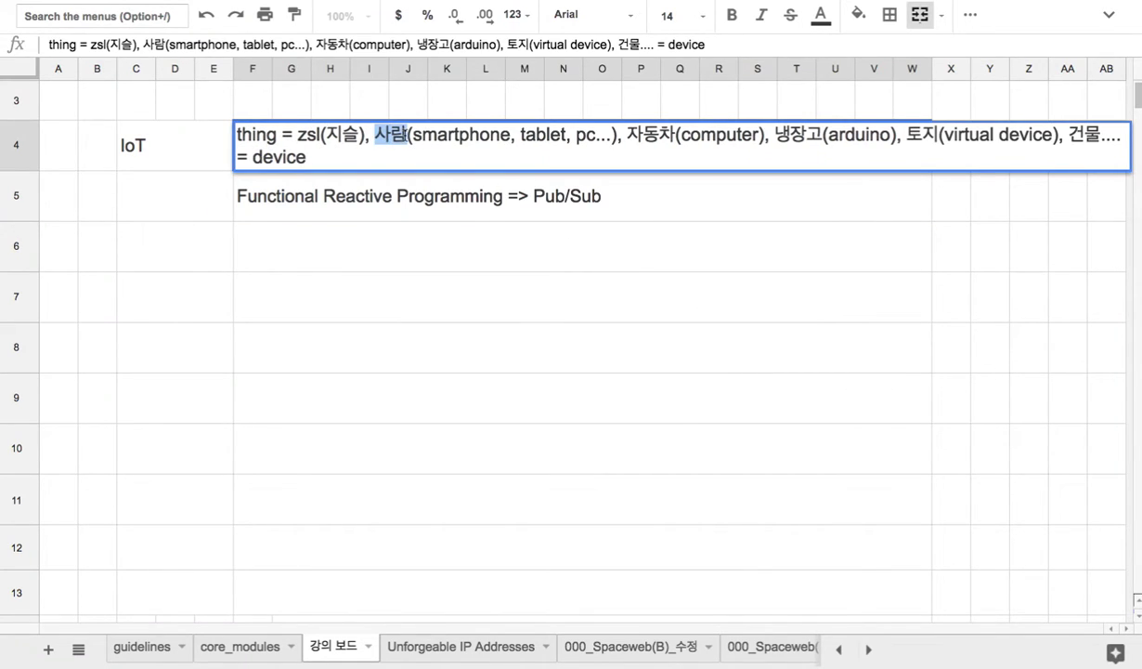
double_click(430, 135)
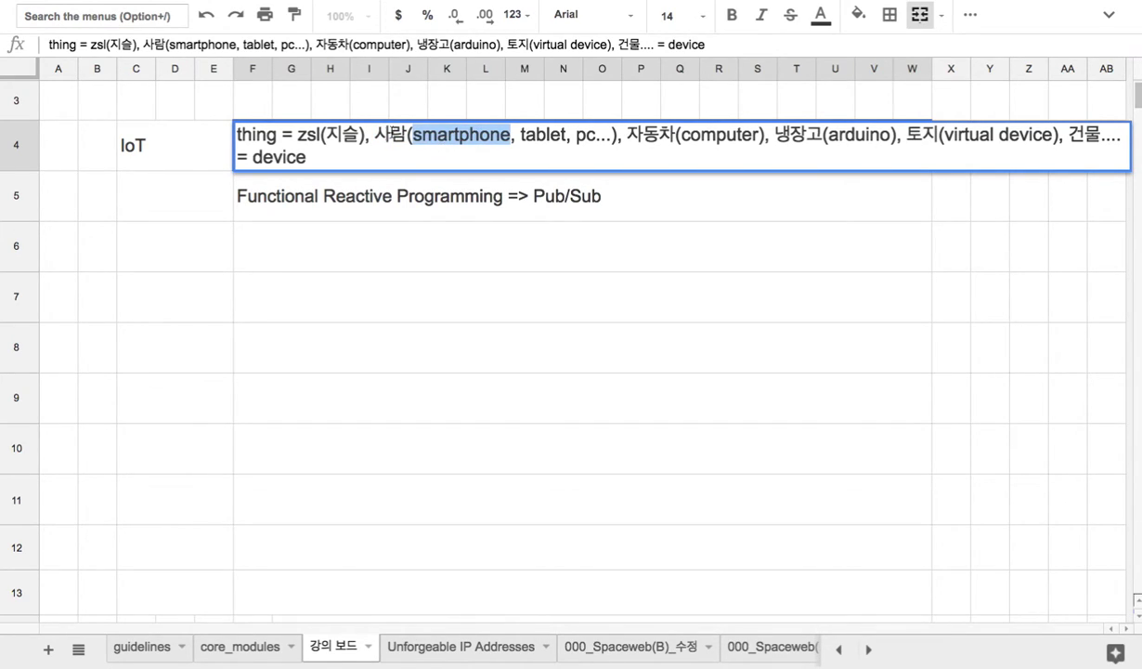
double_click(692, 135)
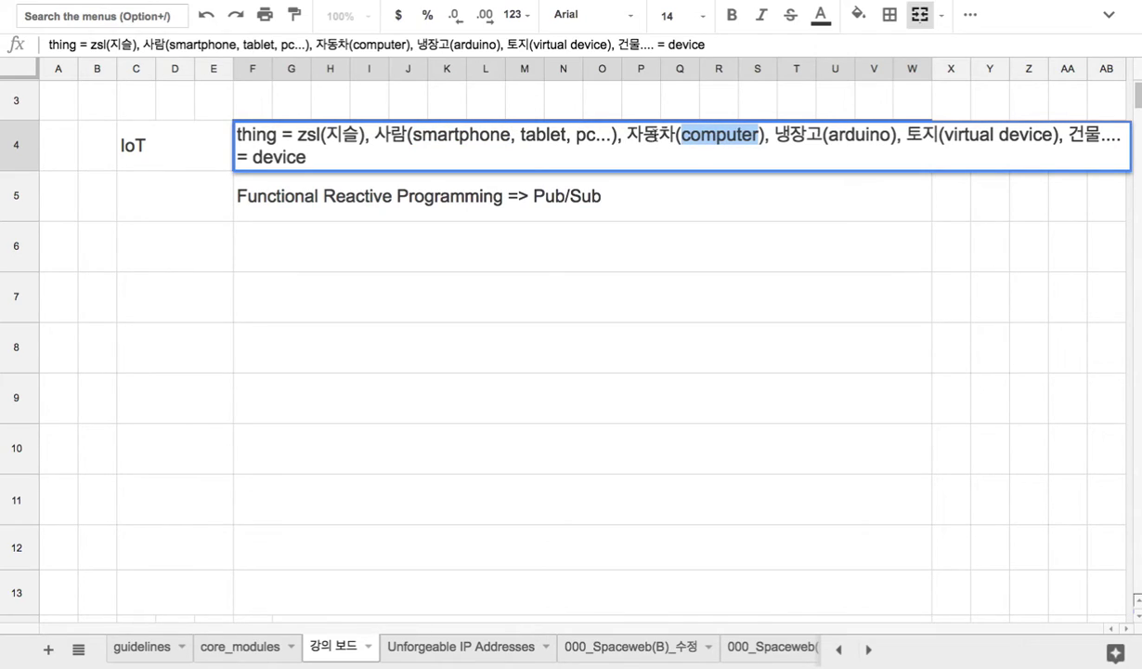
left_click_drag(827, 135, 776, 135)
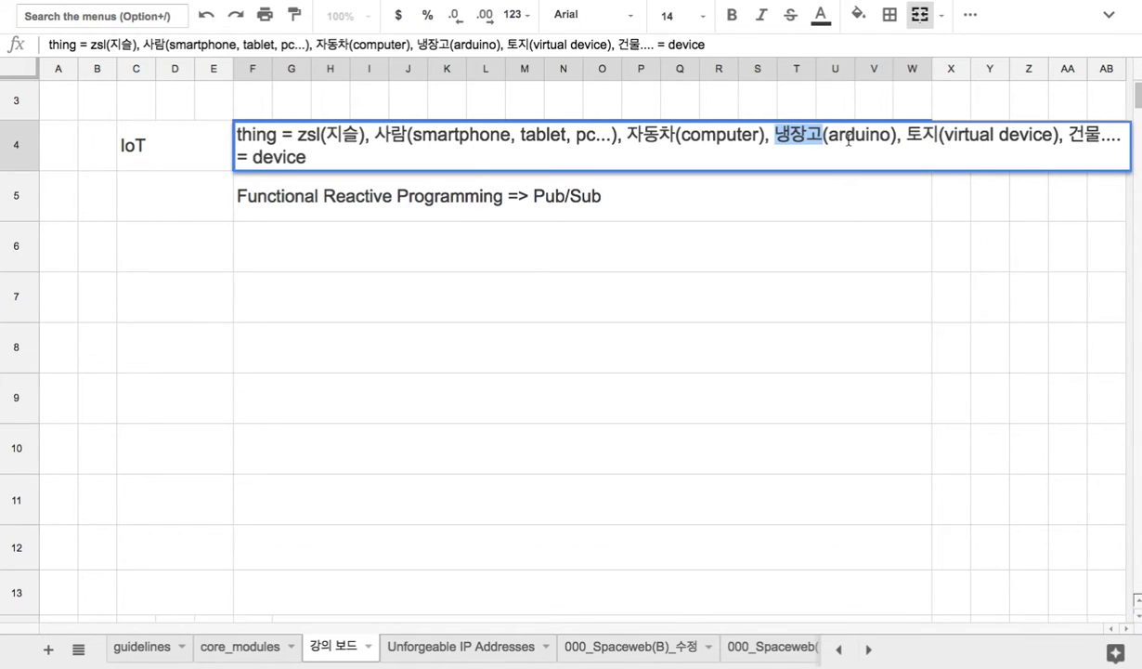
left_click_drag(963, 136, 1020, 136)
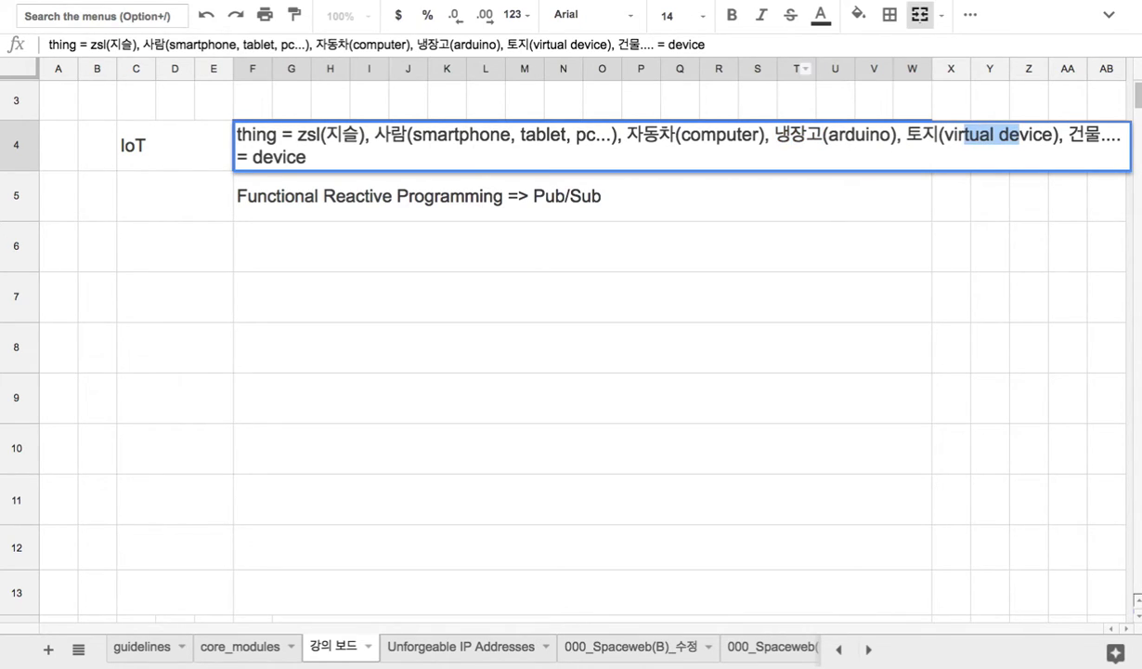
Return to the IoT Core tutorial and highlight credentials, device, subscription and Pub/Sub in the outline's credentials and subscription items.
key("super+Tab")
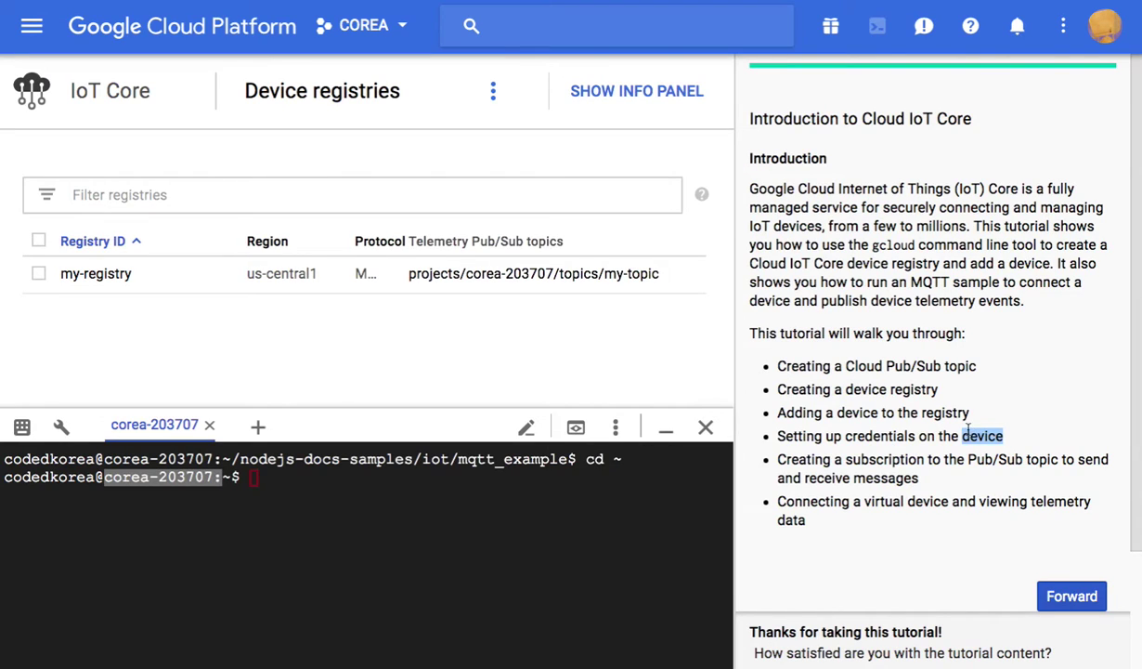
double_click(873, 437)
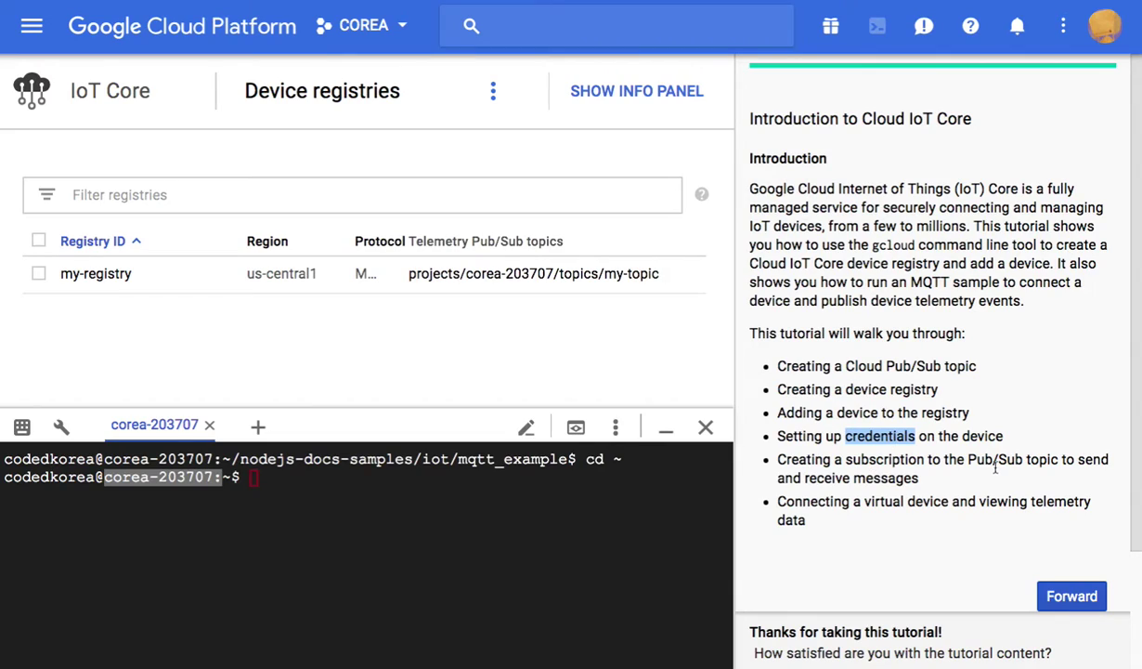
left_click_drag(968, 459, 1031, 467)
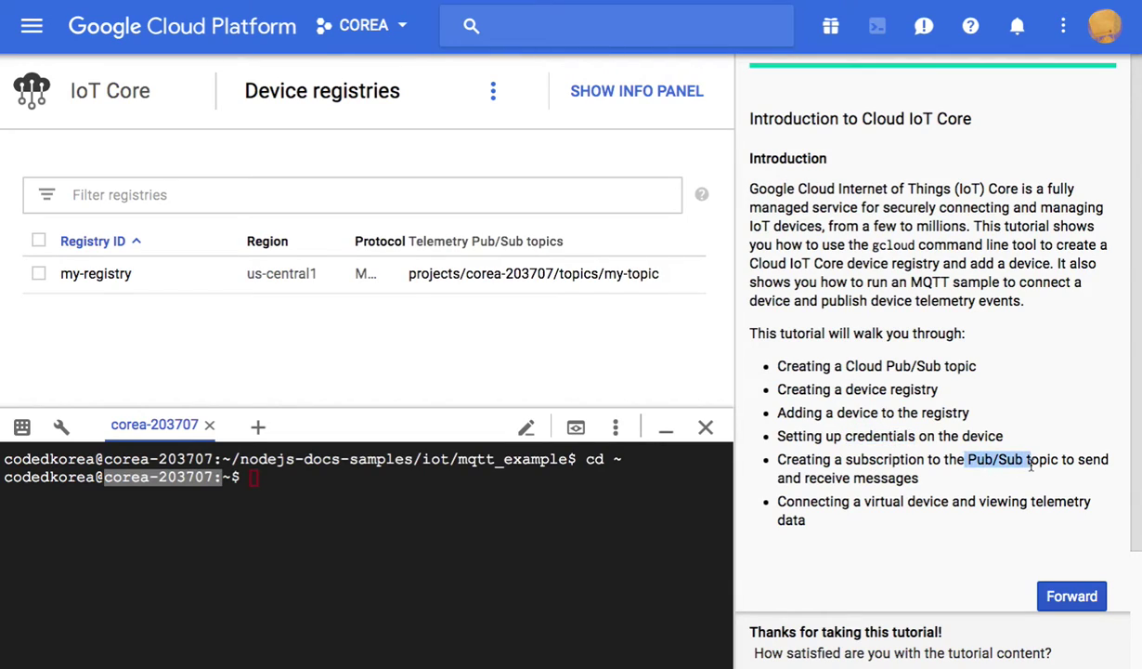
double_click(910, 460)
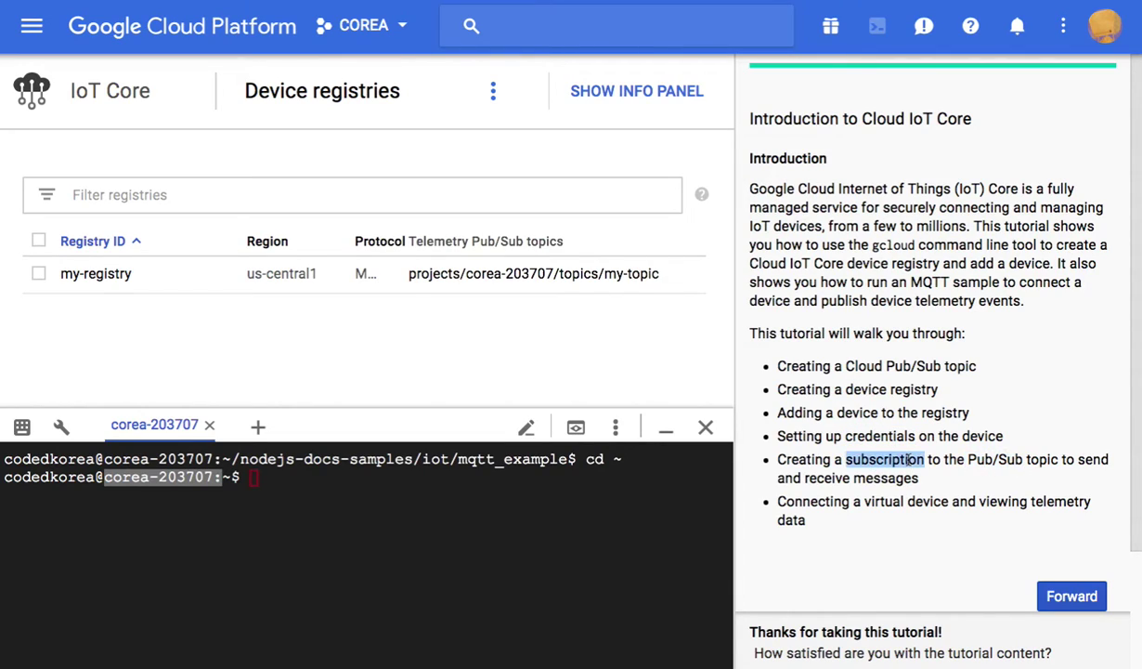
double_click(982, 436)
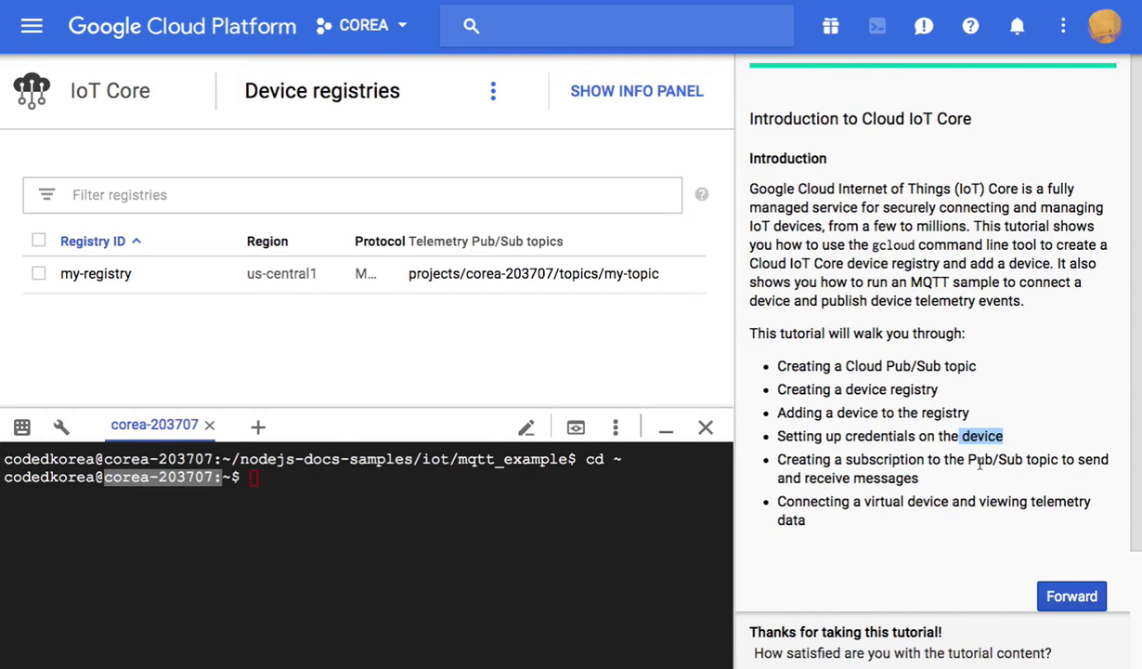
double_click(979, 461)
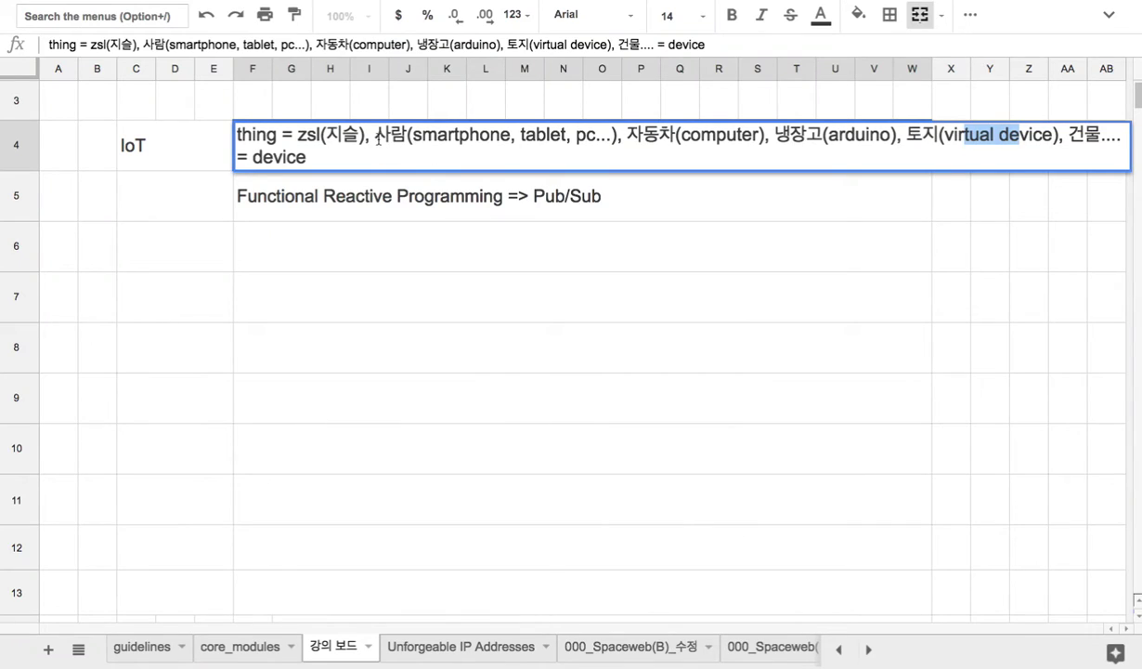
Go back to the 강의 보드 sheet and highlight 사람, 자동차 and 냉장고(arduino) in the row 4 note, through to its end.
left_click_drag(375, 134, 407, 135)
left_click_drag(627, 134, 679, 135)
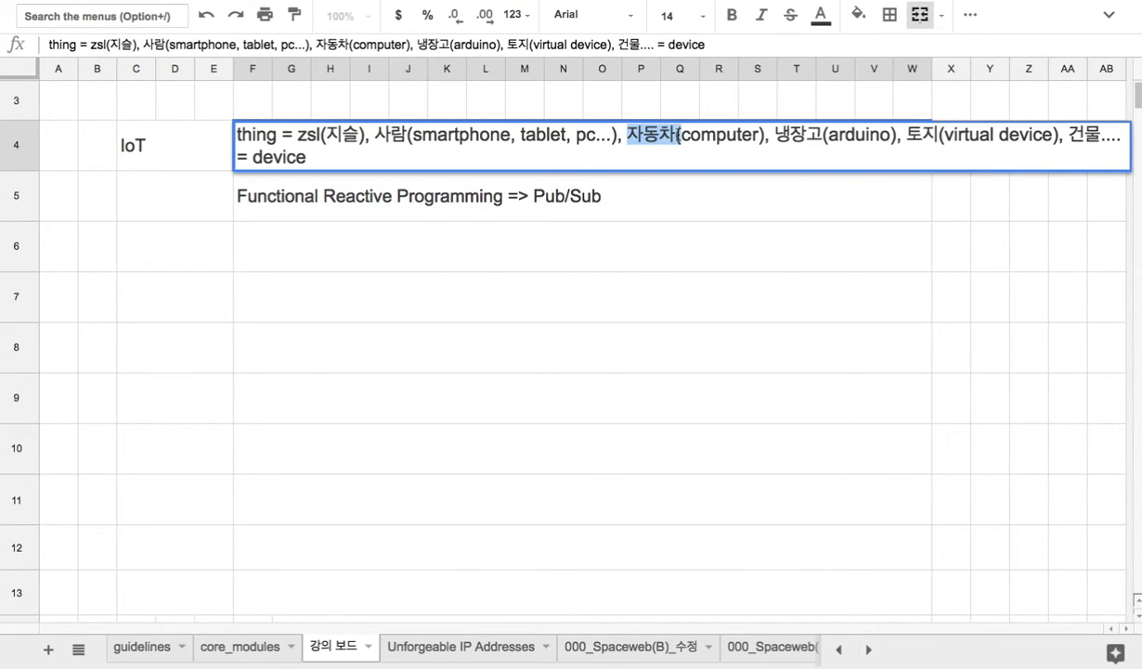
left_click_drag(775, 134, 895, 141)
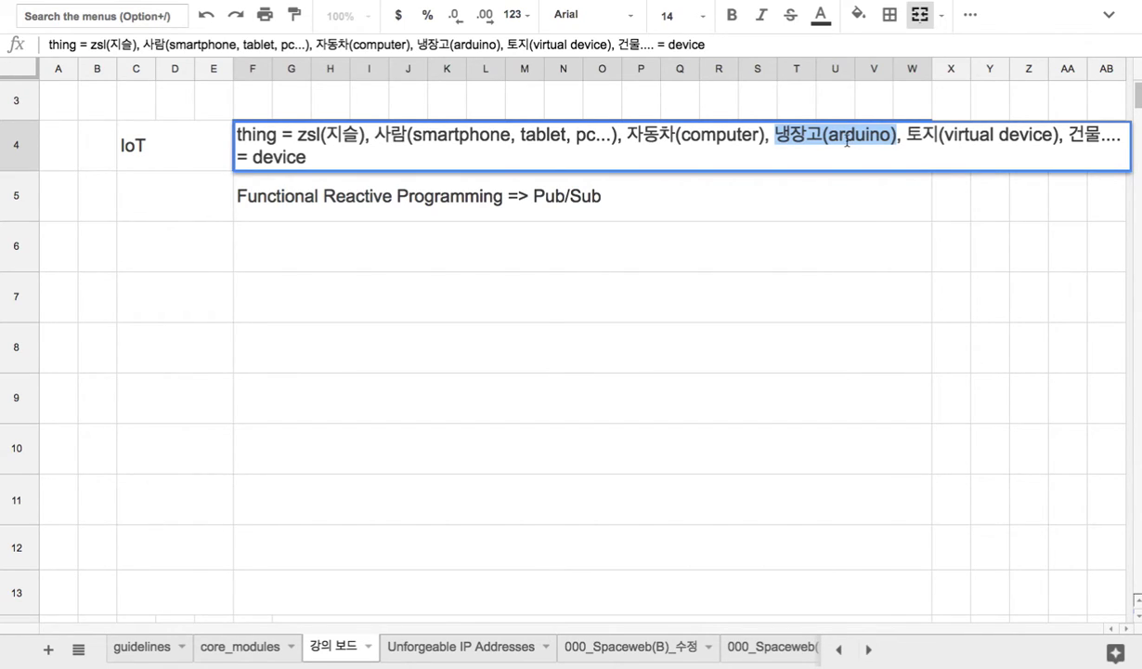
left_click(811, 137)
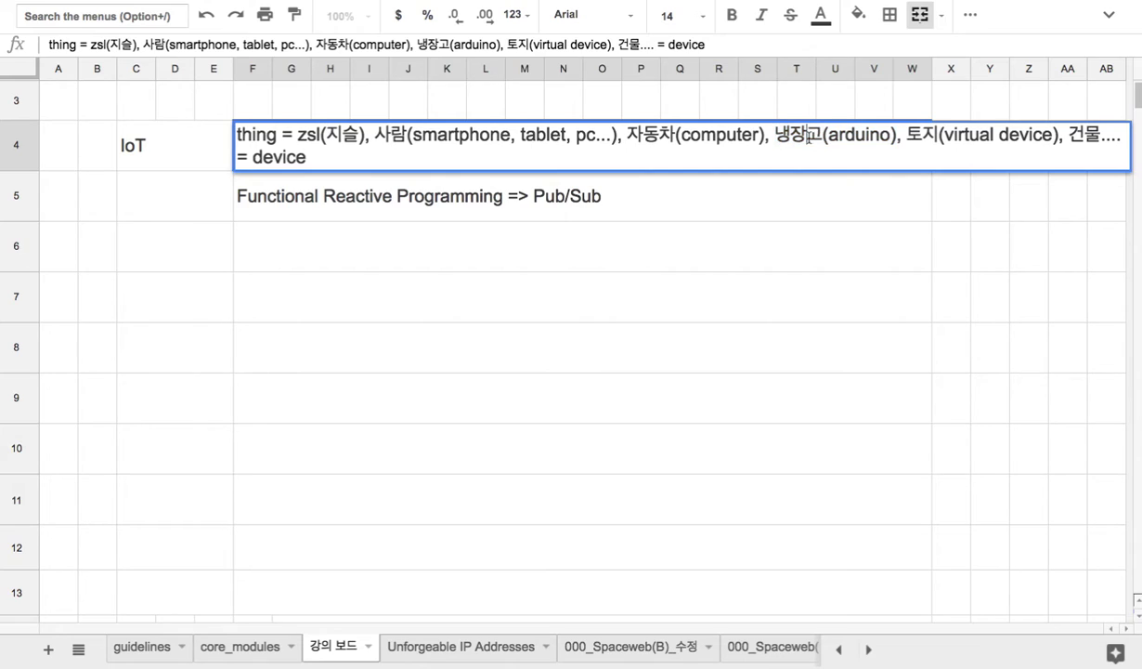
left_click_drag(376, 137, 411, 138)
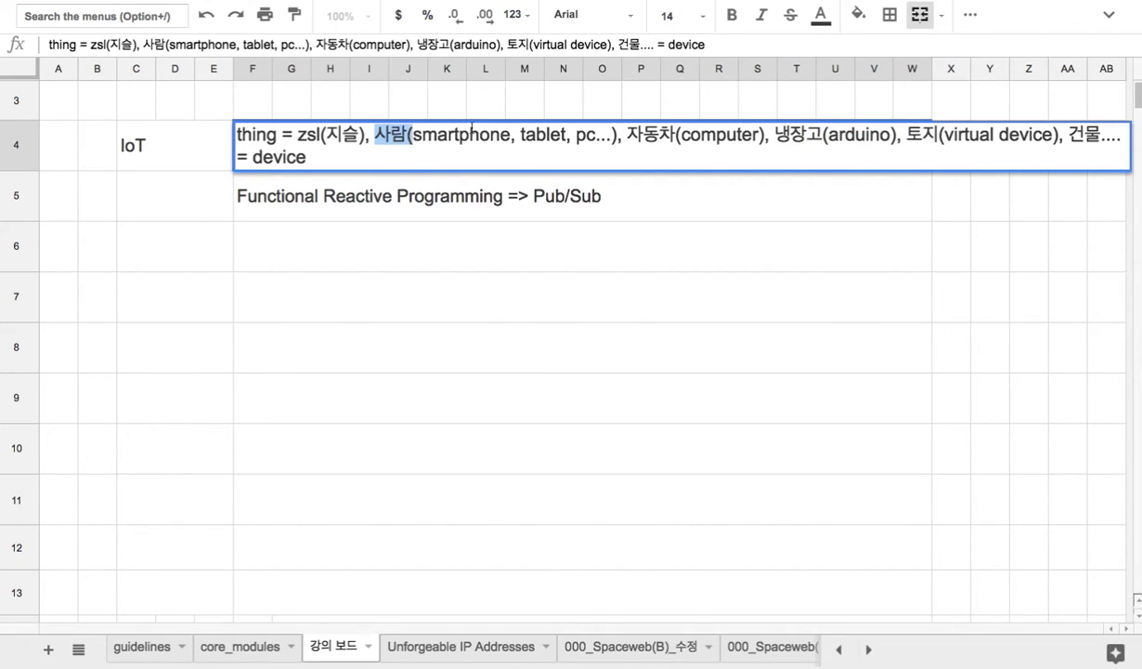
left_click(760, 136)
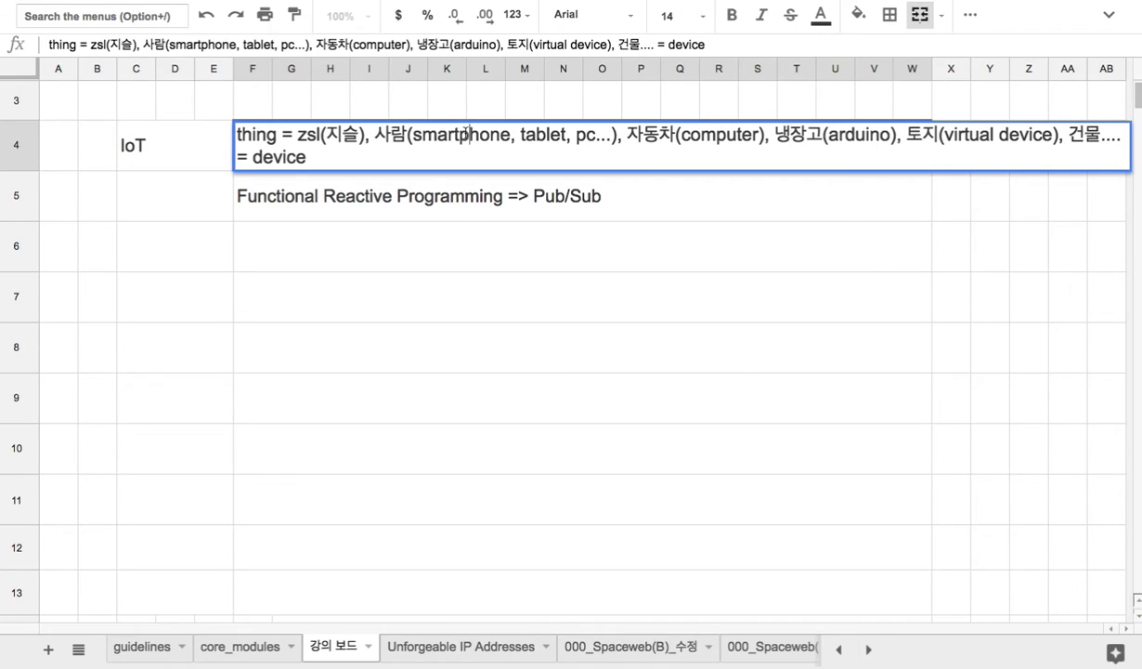
left_click_drag(469, 133, 792, 147)
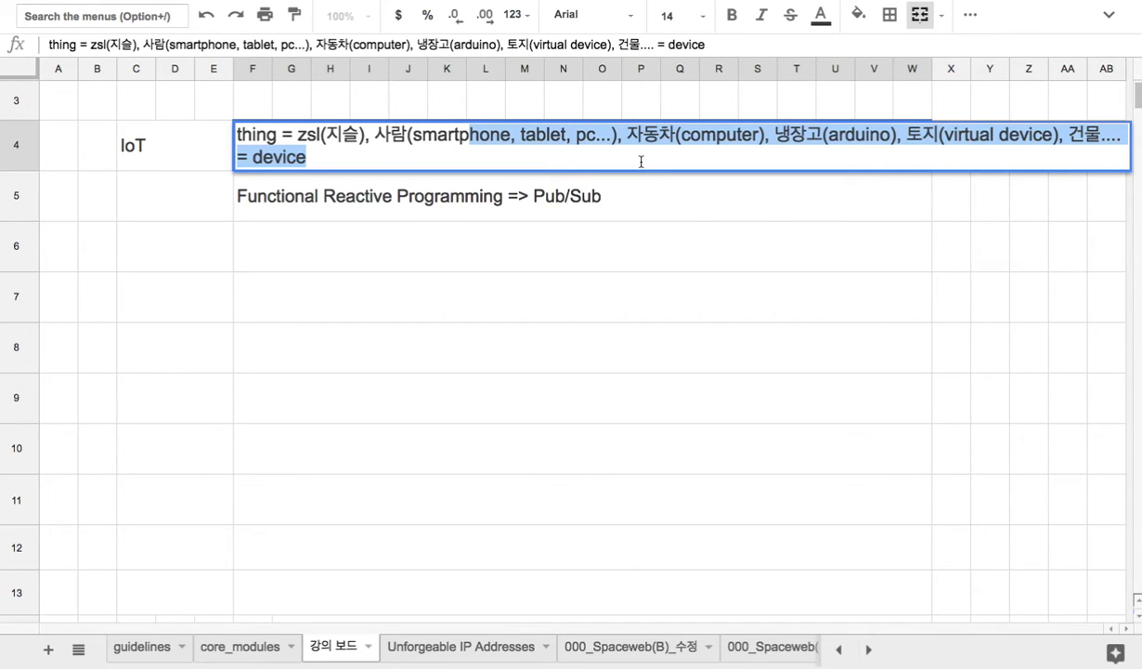
Open the row 5 note on Functional Reactive Programming and Pub/Sub and highlight its text.
left_click(306, 202)
double_click(304, 204)
key("alt+Left")
key("alt+Left")
key("alt+Left")
key("alt+Left")
key("shift+Left")
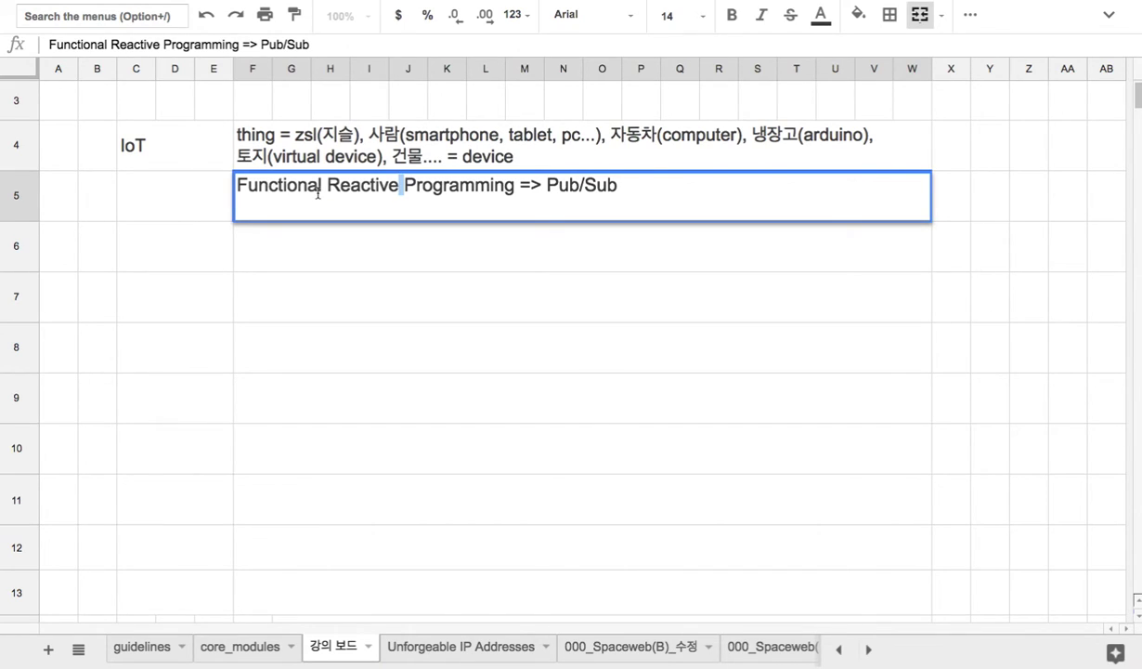
left_click_drag(274, 185, 482, 202)
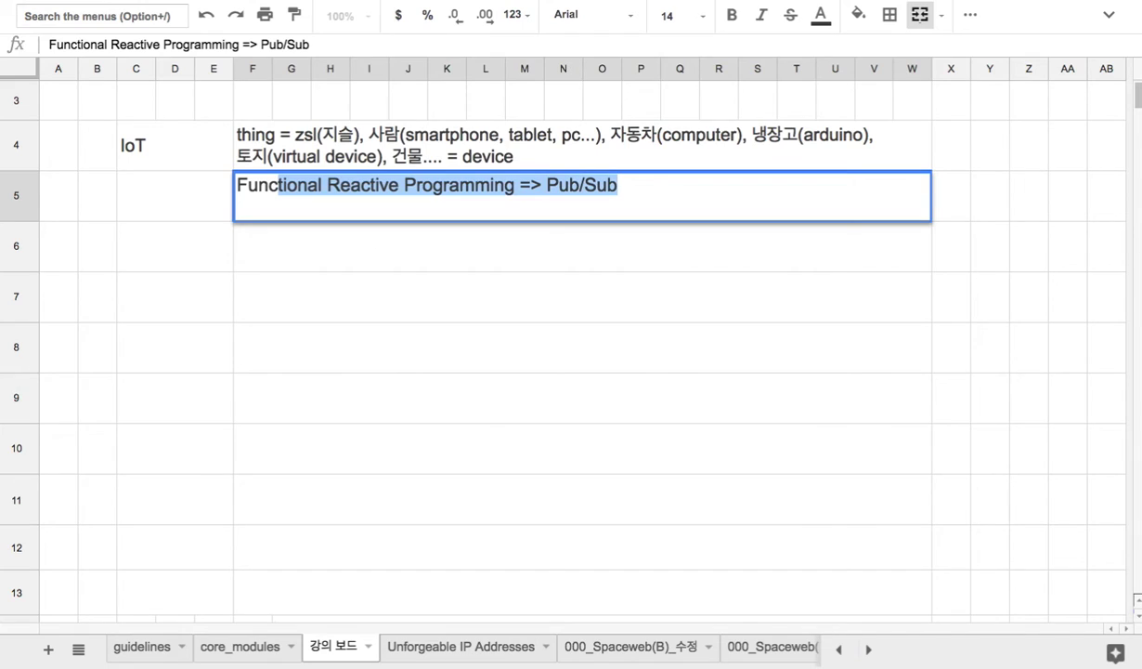
Switch back to the IoT Core tutorial and highlight virtual device and telemetry data in the last outline item.
key("super+Tab")
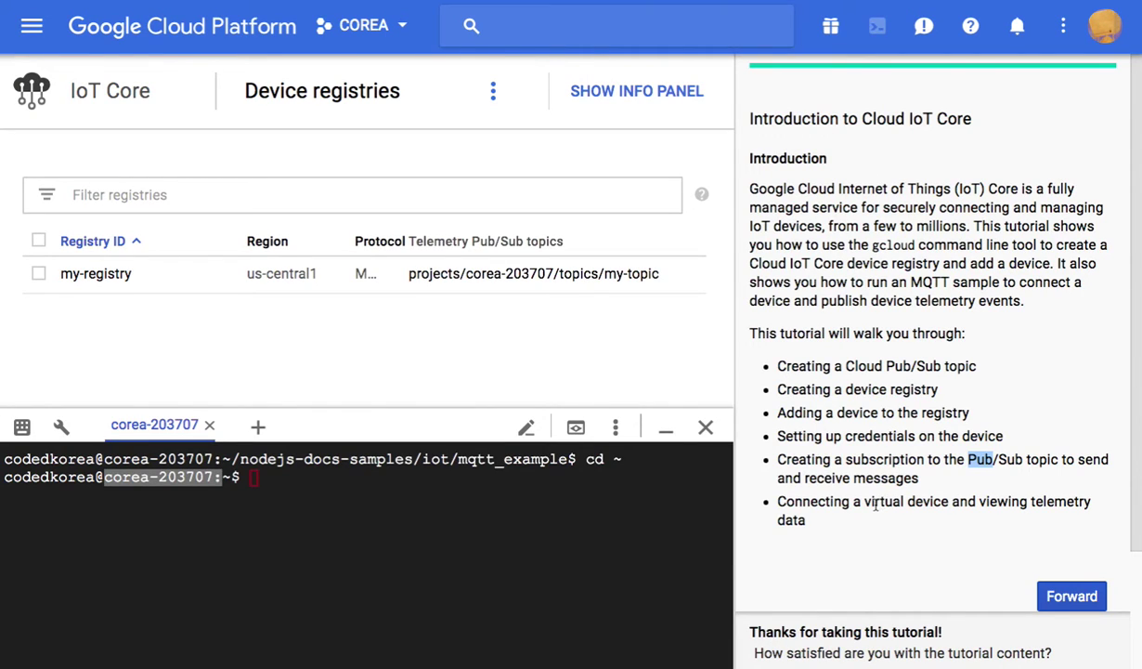
left_click_drag(864, 502, 944, 502)
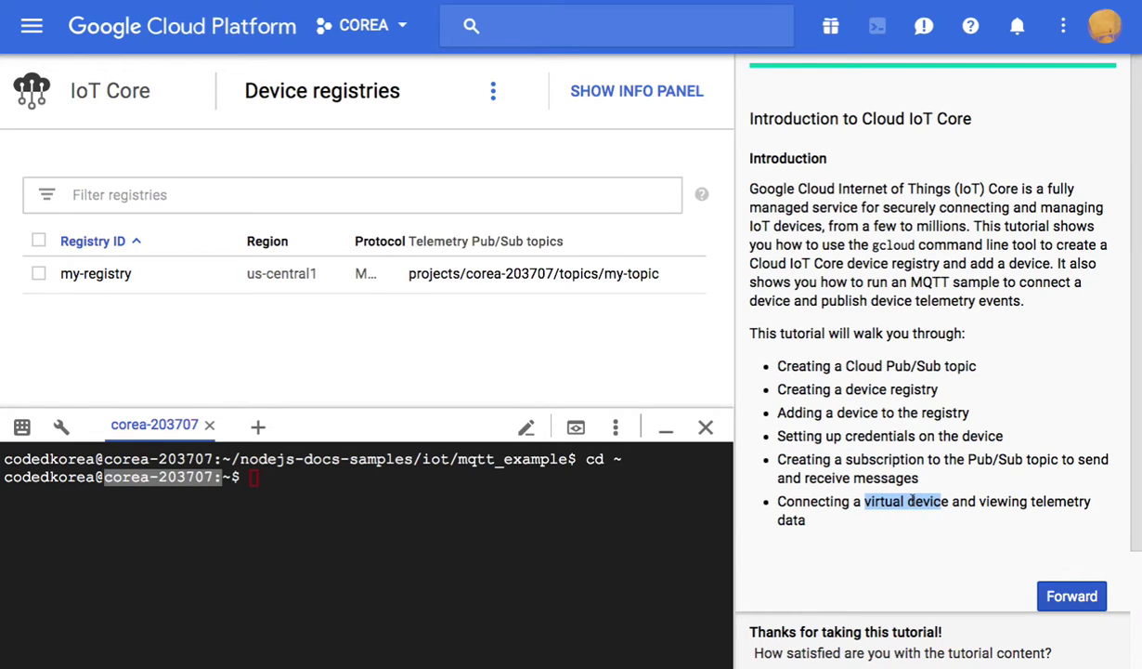
left_click_drag(1031, 502, 845, 522)
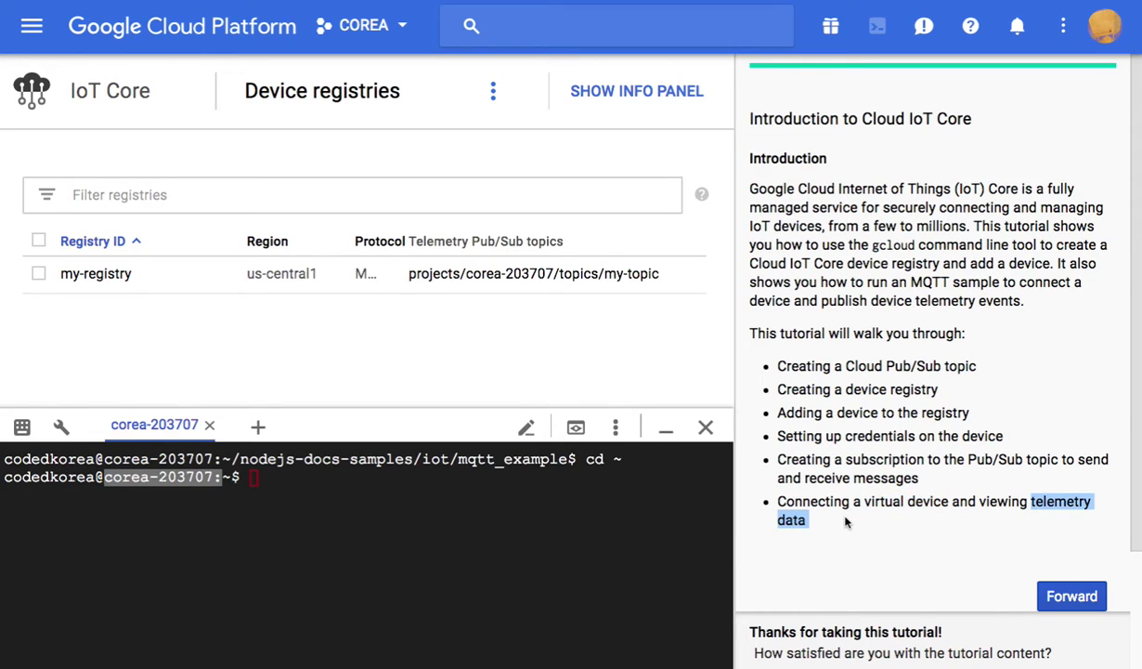